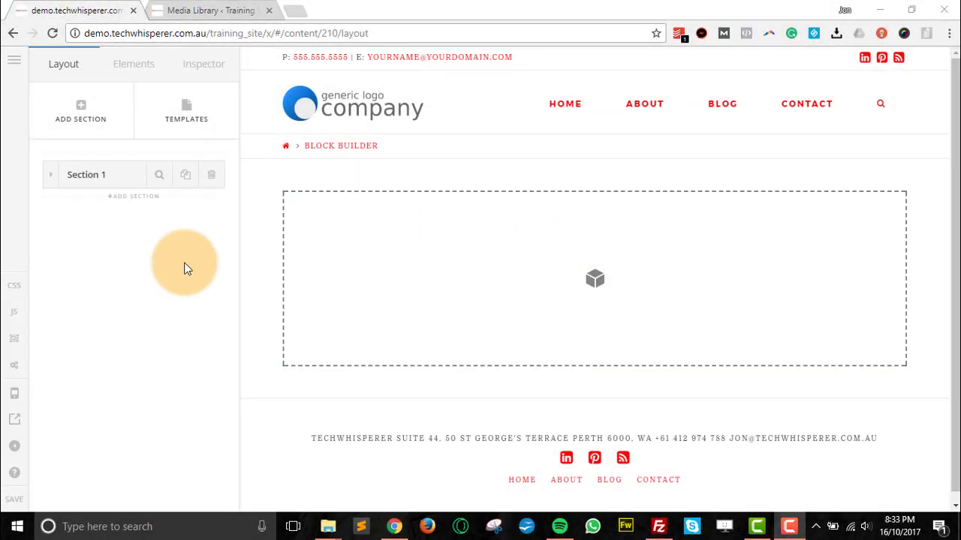
Search the elements for 'Feature' and drop a Classic Feature Box into the empty section.
{"action": "left_click", "coordinate": [136, 66]}
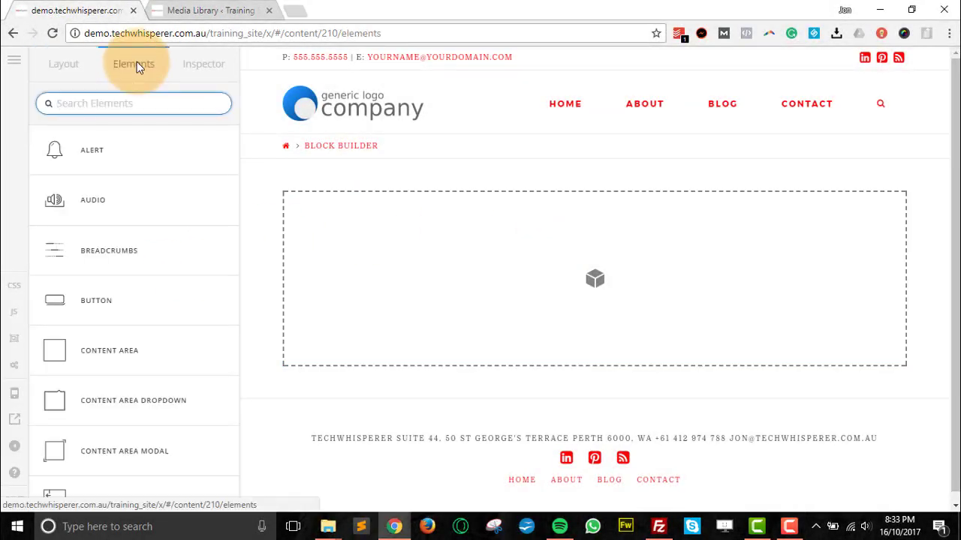
{"action": "type", "text": "Feature"}
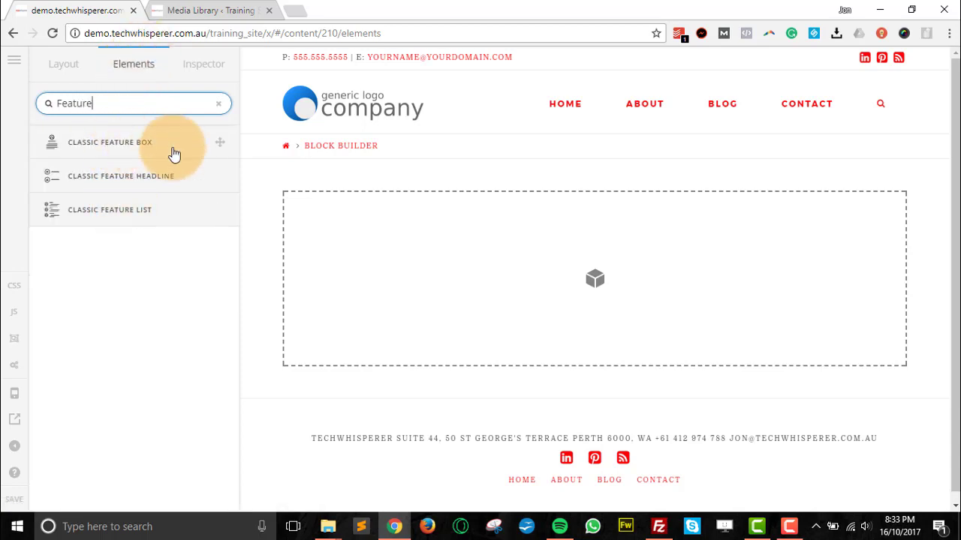
{"action": "left_click_drag", "start_coordinate": [173, 154], "coordinate": [494, 260]}
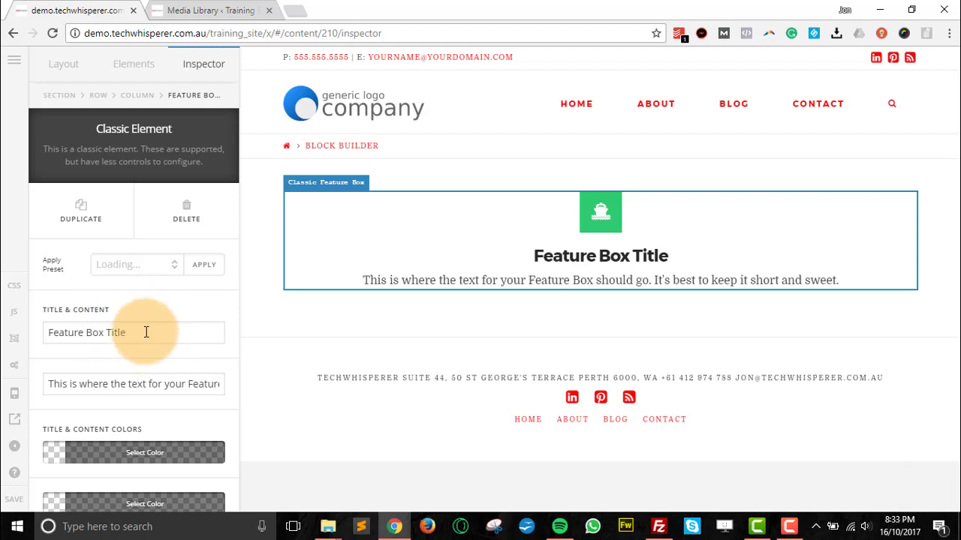
Keep the default title and paste the placeholder sentence repeatedly to make a long body paragraph.
{"action": "left_click_drag", "start_coordinate": [146, 332], "coordinate": [41, 332]}
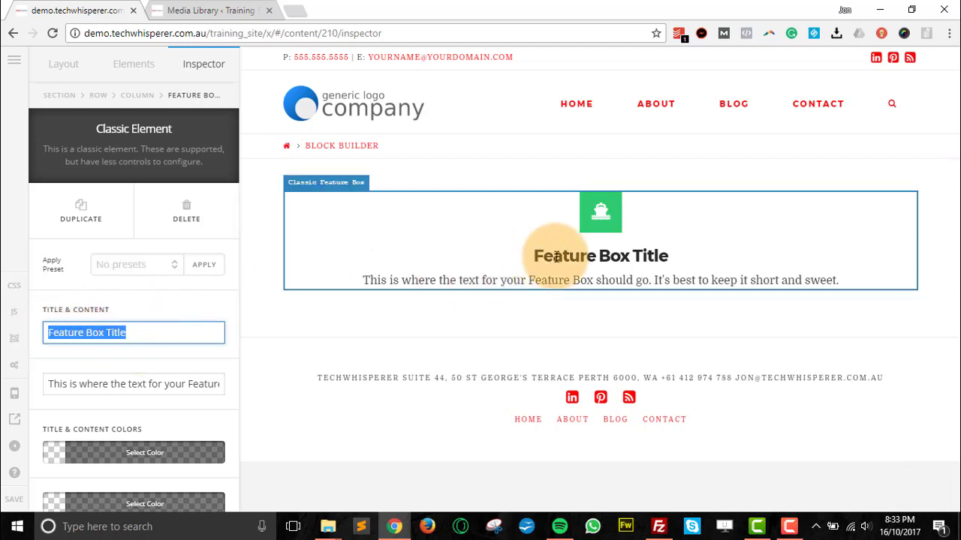
{"action": "left_click", "coordinate": [149, 331]}
{"action": "scroll", "coordinate": [111, 359], "scroll_direction": "down", "scroll_amount": 2}
{"action": "left_click", "coordinate": [103, 244]}
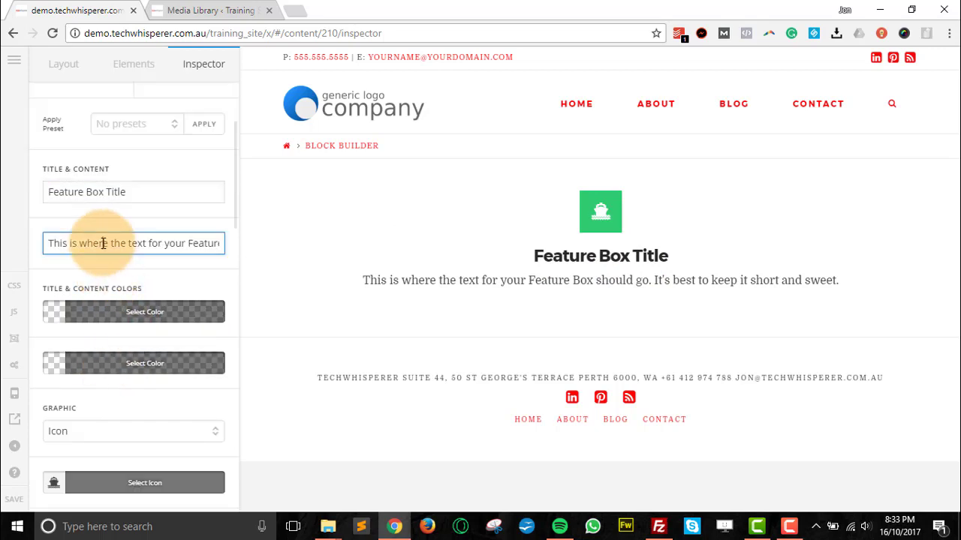
{"action": "key", "text": "ctrl+a"}
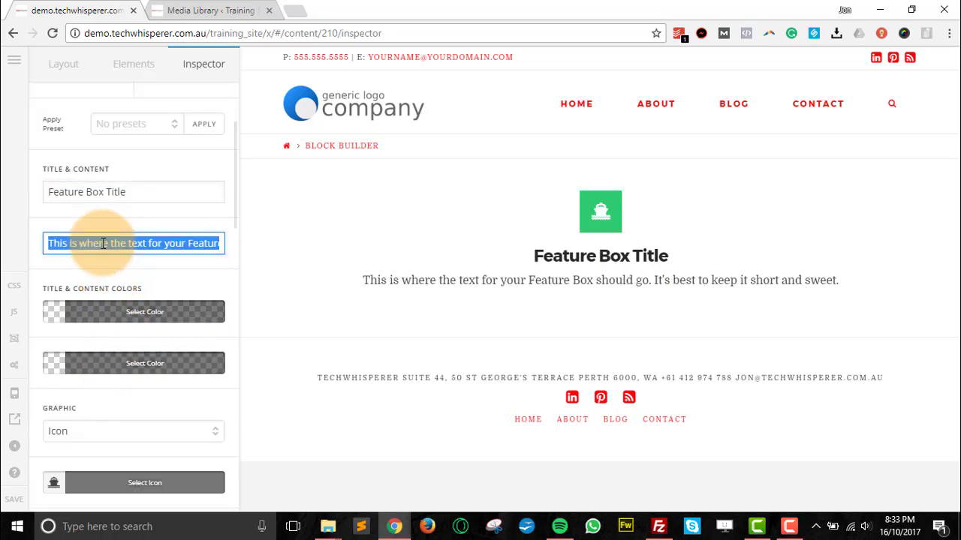
{"action": "key", "text": "End"}
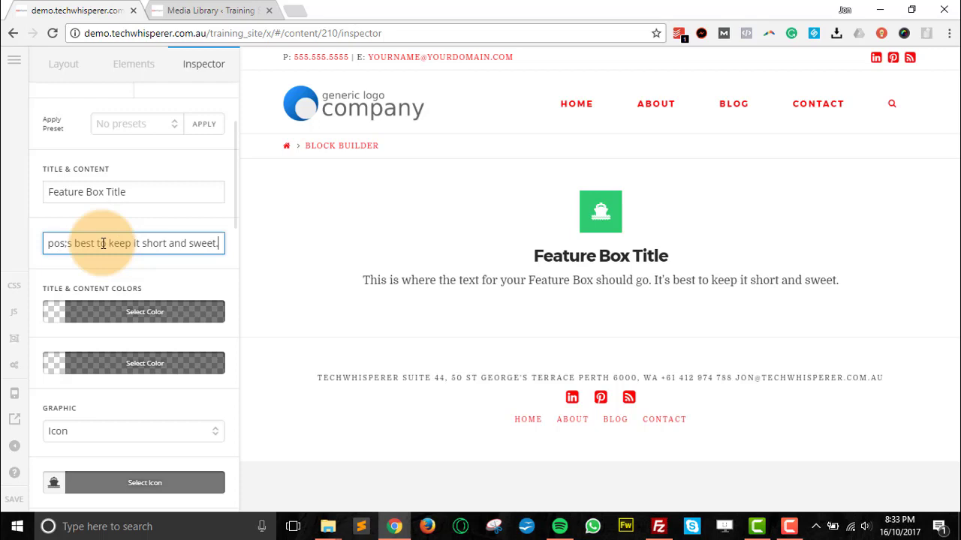
{"action": "key", "text": "ctrl+v"}
{"action": "key", "text": "ctrl+v"}
{"action": "key", "text": "ctrl+v"}
{"action": "key", "text": "ctrl+v"}
{"action": "key", "text": "ctrl+v"}
{"action": "key", "text": "ctrl+v"}
{"action": "key", "text": "ctrl+v"}
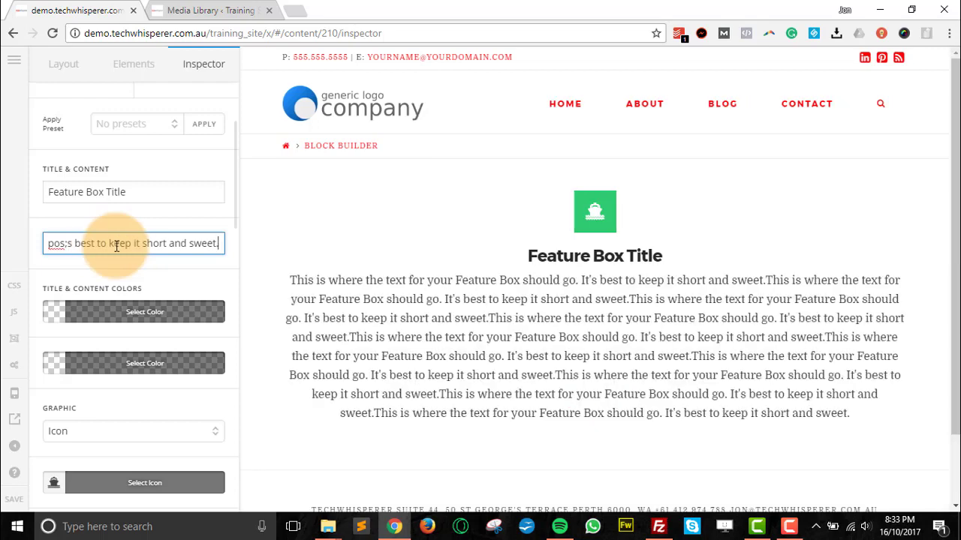
{"action": "left_click", "coordinate": [138, 268]}
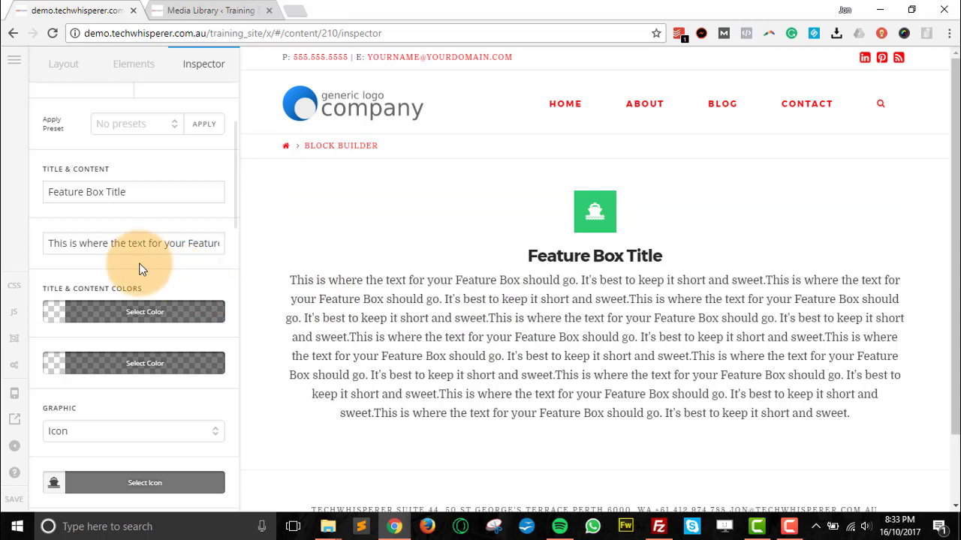
Set the feature box title colour to black.
{"action": "scroll", "coordinate": [133, 264], "scroll_direction": "down", "scroll_amount": 2}
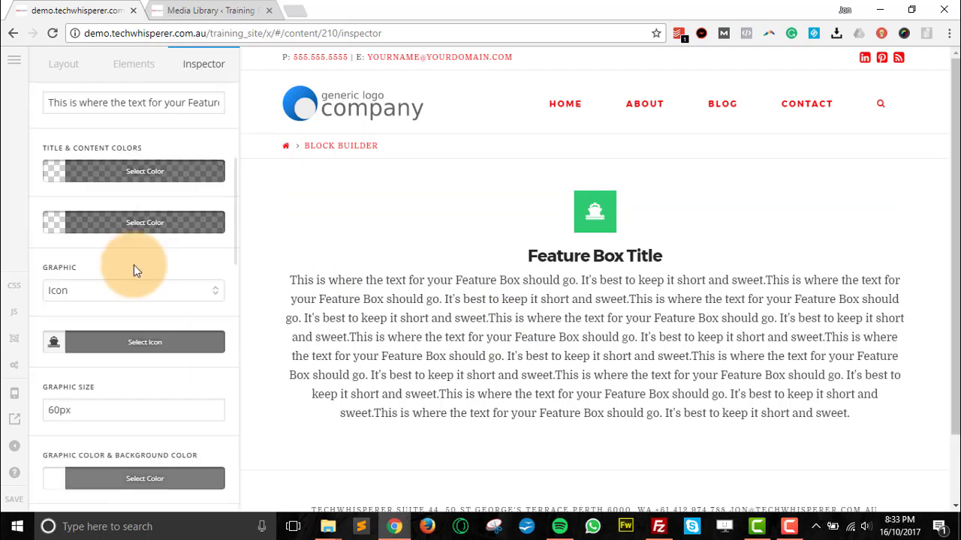
{"action": "left_click", "coordinate": [124, 179]}
{"action": "left_click_drag", "start_coordinate": [236, 229], "coordinate": [235, 281]}
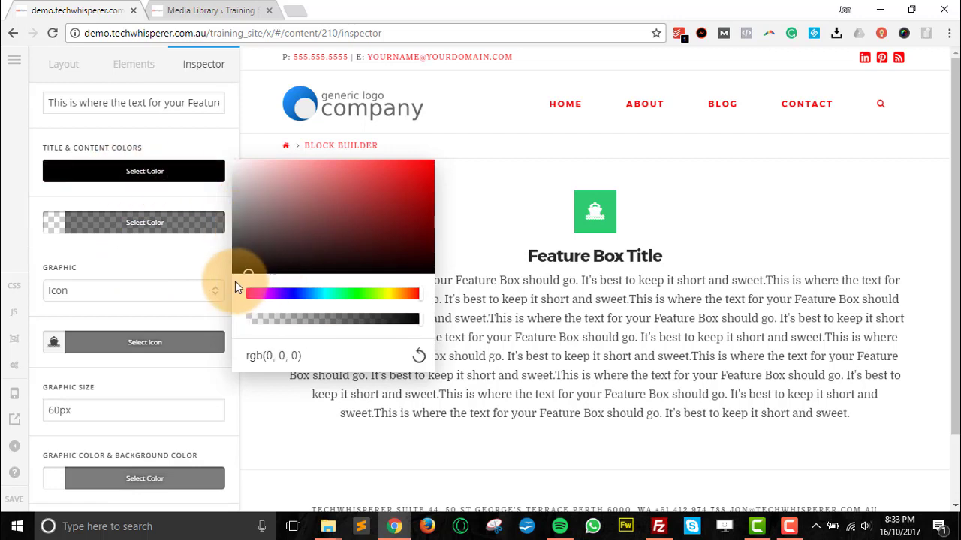
{"action": "left_click", "coordinate": [124, 173]}
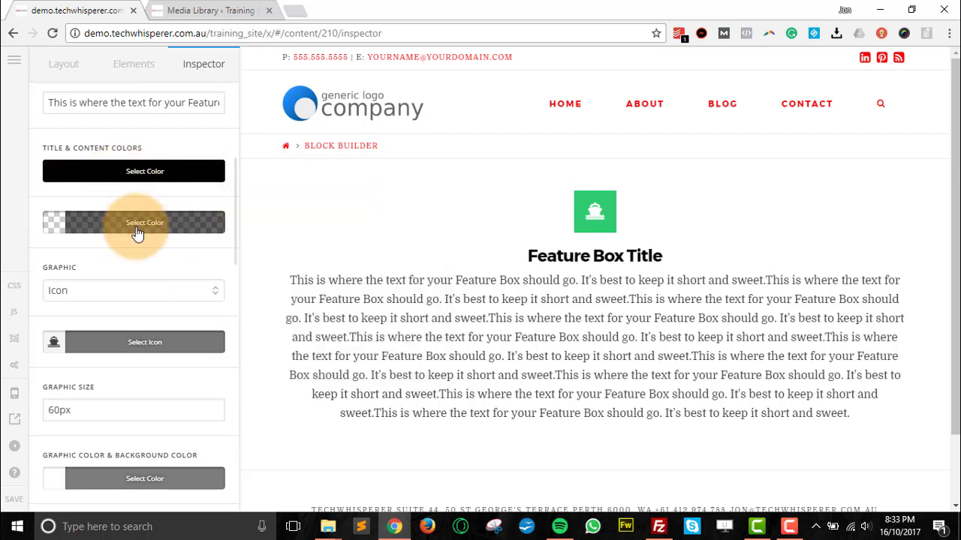
Make the body text colour red.
{"action": "left_click", "coordinate": [137, 231]}
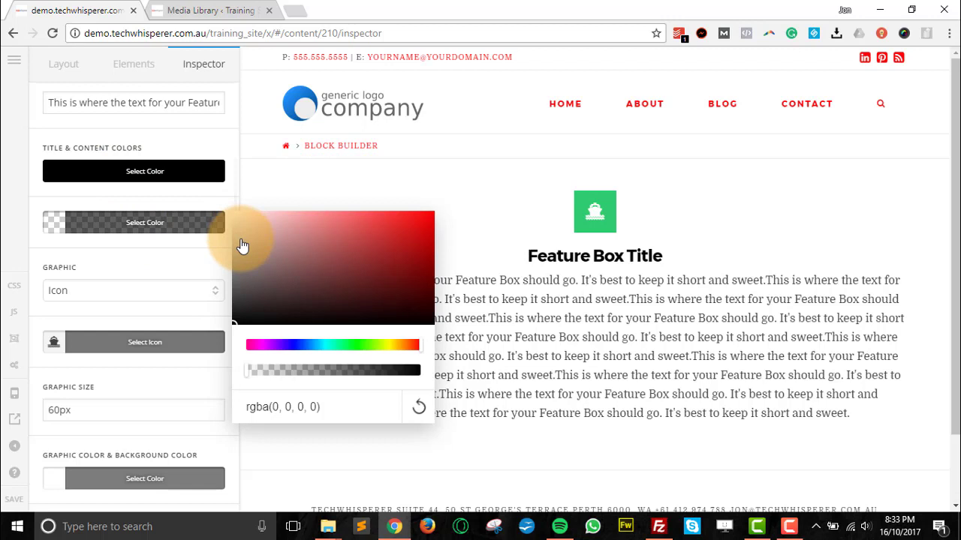
{"action": "left_click_drag", "start_coordinate": [243, 249], "coordinate": [418, 212]}
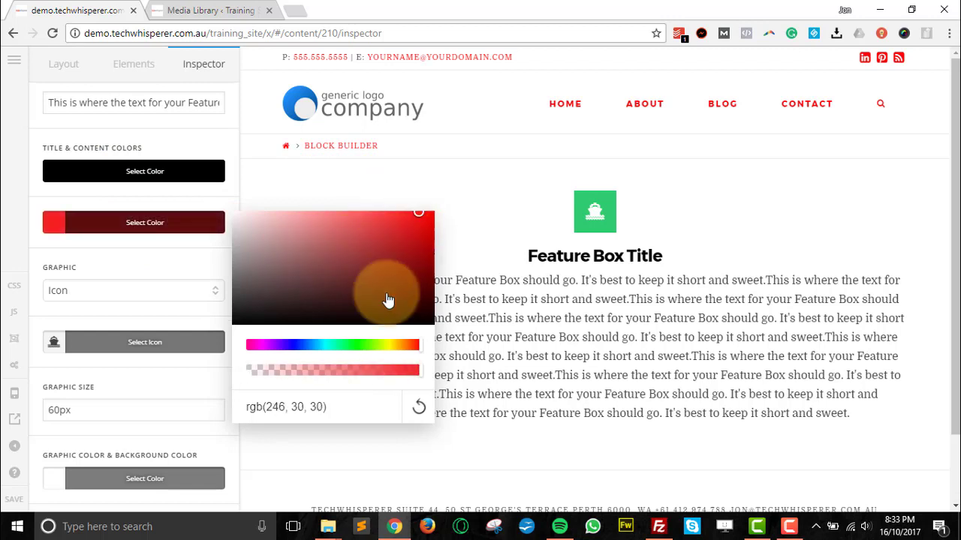
{"action": "left_click", "coordinate": [67, 231]}
{"action": "left_click", "coordinate": [555, 287]}
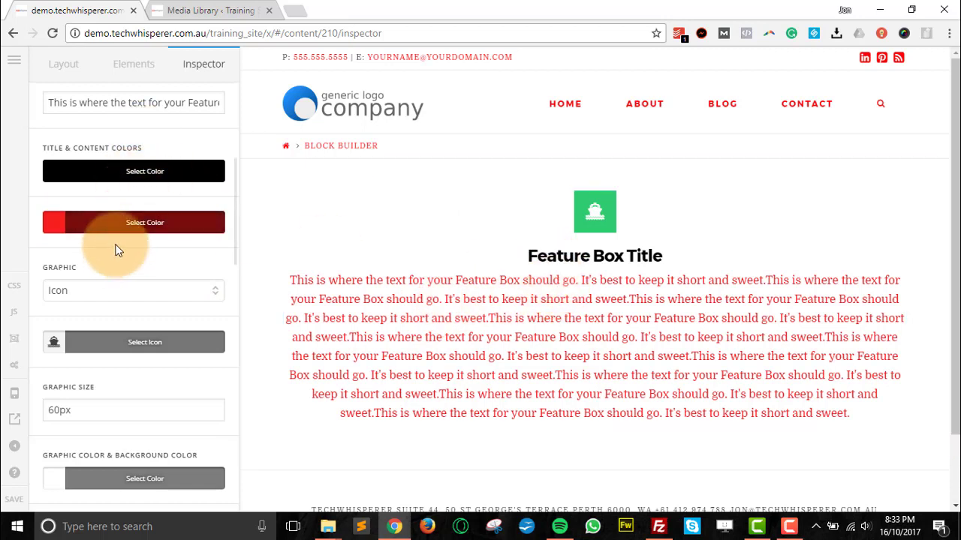
Keep the graphic type as Icon and swap the default ship for the Skype icon.
{"action": "left_click", "coordinate": [165, 298]}
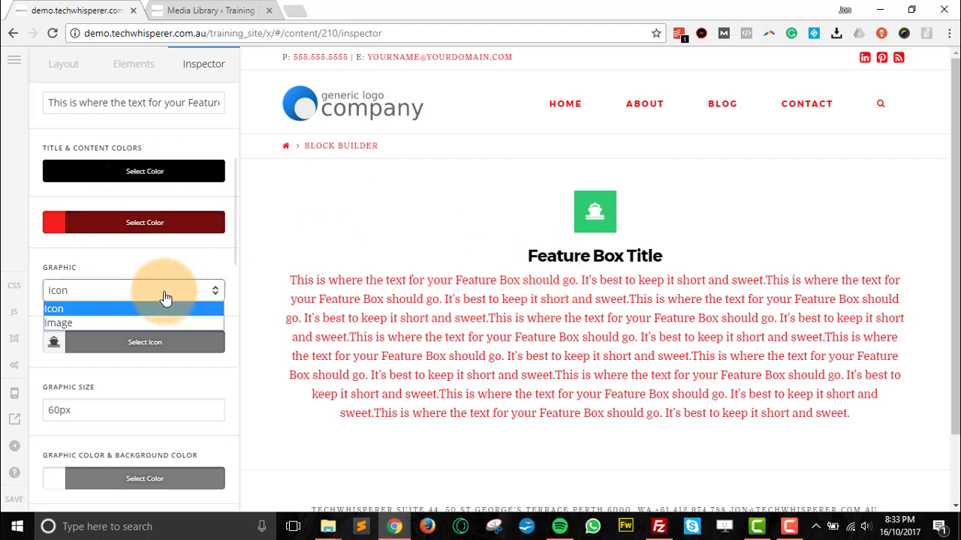
{"action": "left_click", "coordinate": [129, 312]}
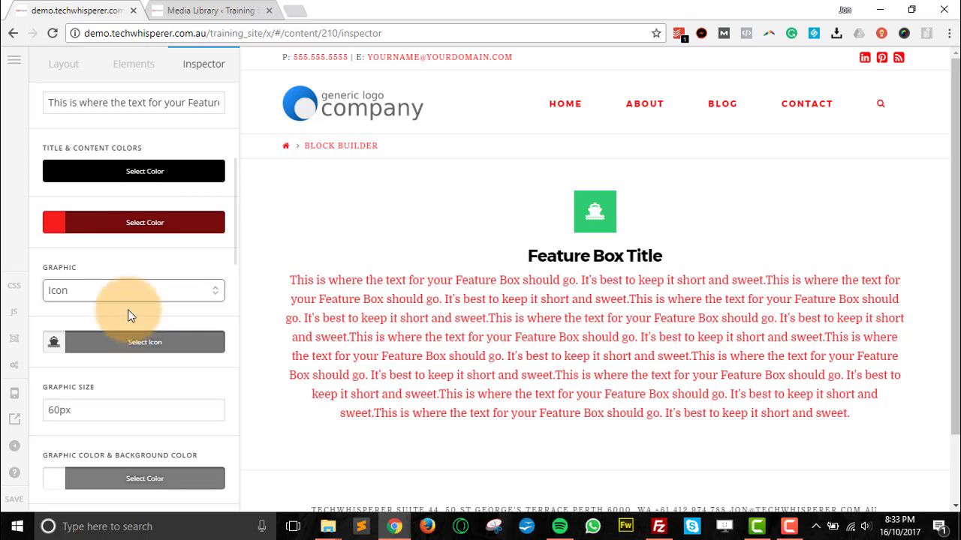
{"action": "left_click", "coordinate": [128, 343]}
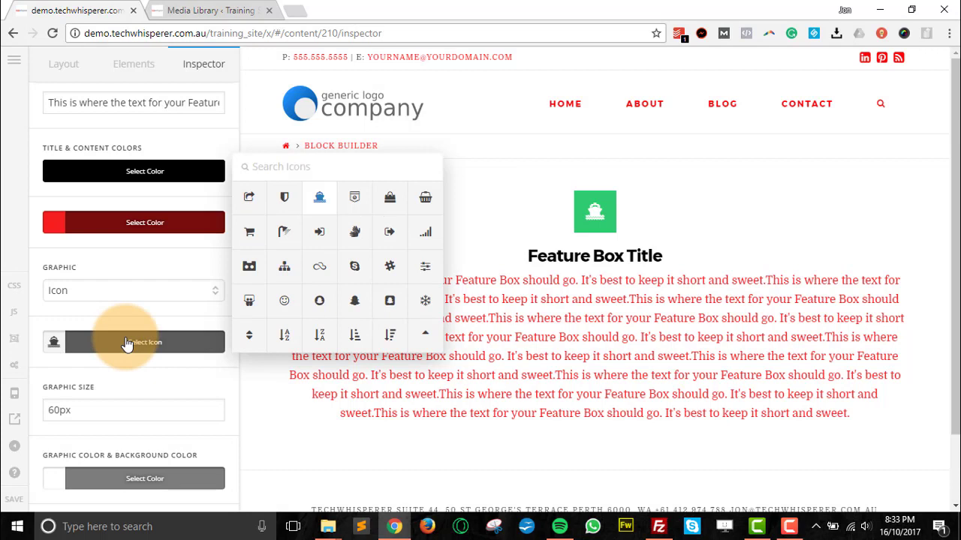
{"action": "left_click", "coordinate": [354, 270]}
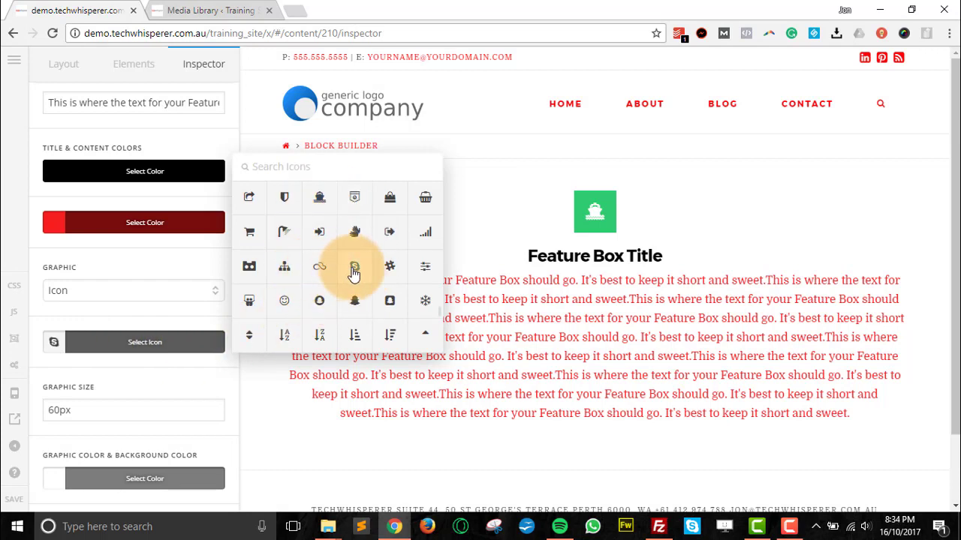
{"action": "left_click", "coordinate": [139, 345]}
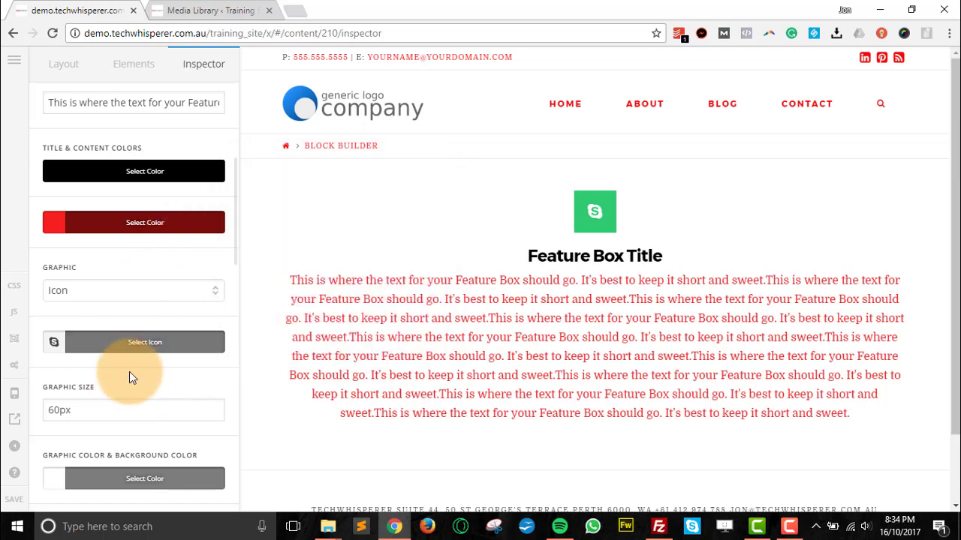
Set the graphic size to 120 and colour the Skype icon dark red rgb(147,22,22).
{"action": "scroll", "coordinate": [128, 370], "scroll_direction": "down", "scroll_amount": 4}
{"action": "left_click", "coordinate": [57, 128]}
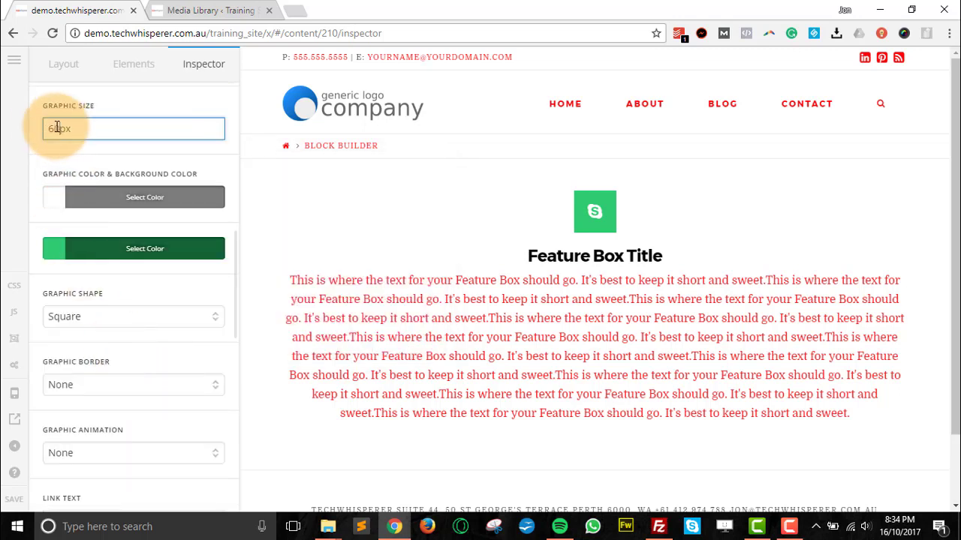
{"action": "left_click_drag", "start_coordinate": [57, 128], "coordinate": [41, 131]}
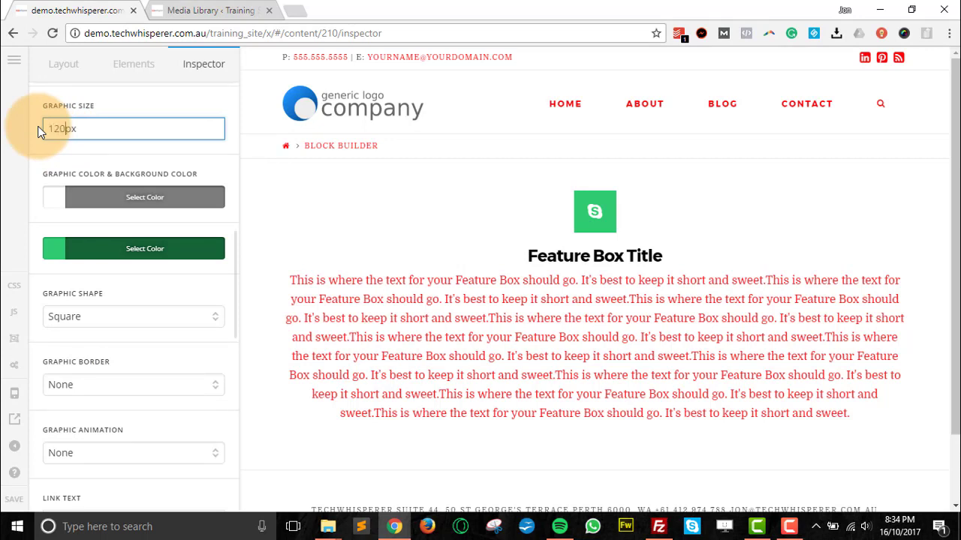
{"action": "type", "text": "120"}
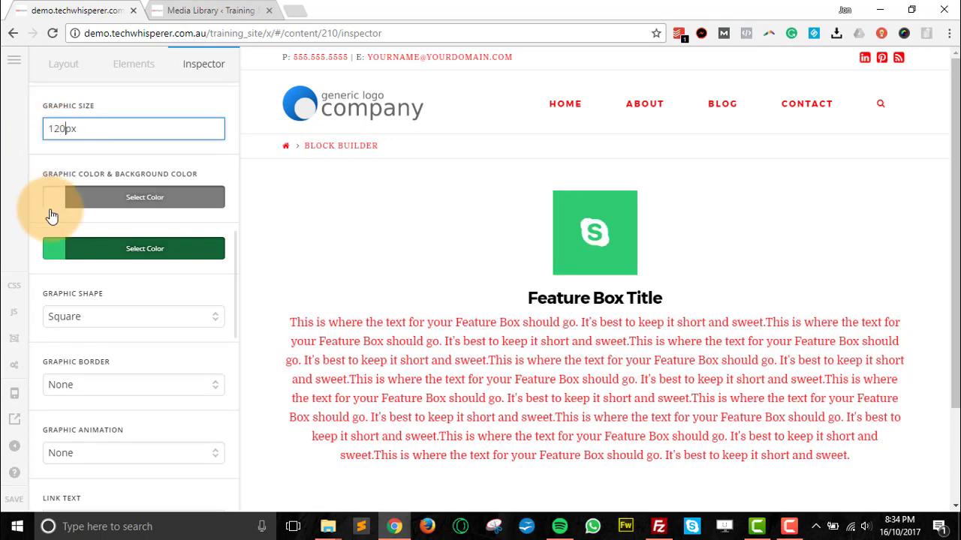
{"action": "left_click", "coordinate": [126, 209]}
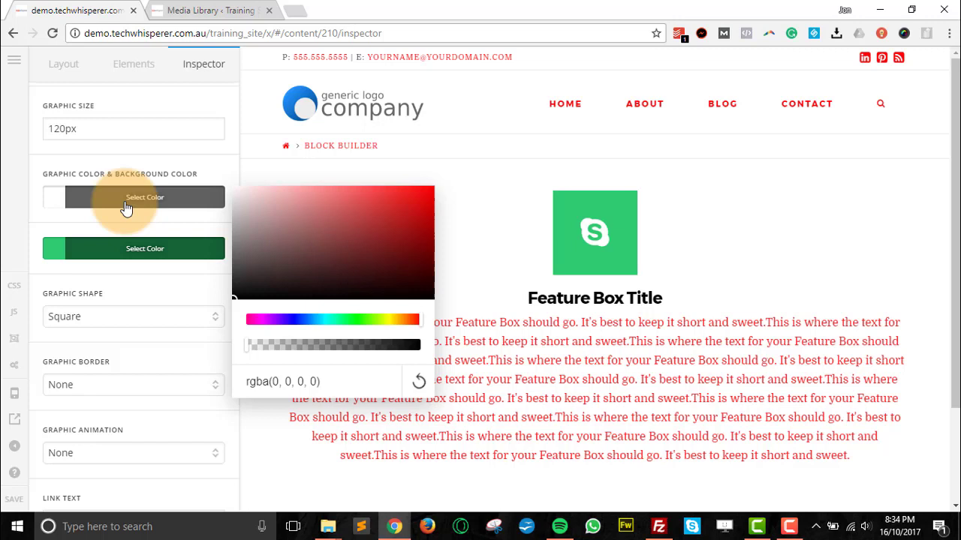
{"action": "left_click", "coordinate": [135, 254]}
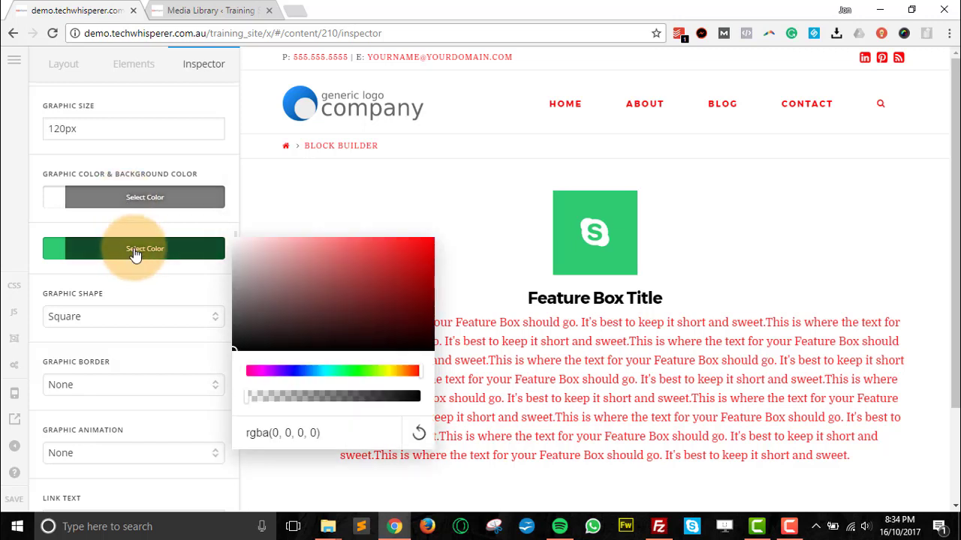
{"action": "left_click", "coordinate": [139, 199]}
{"action": "left_click_drag", "start_coordinate": [275, 242], "coordinate": [379, 257]}
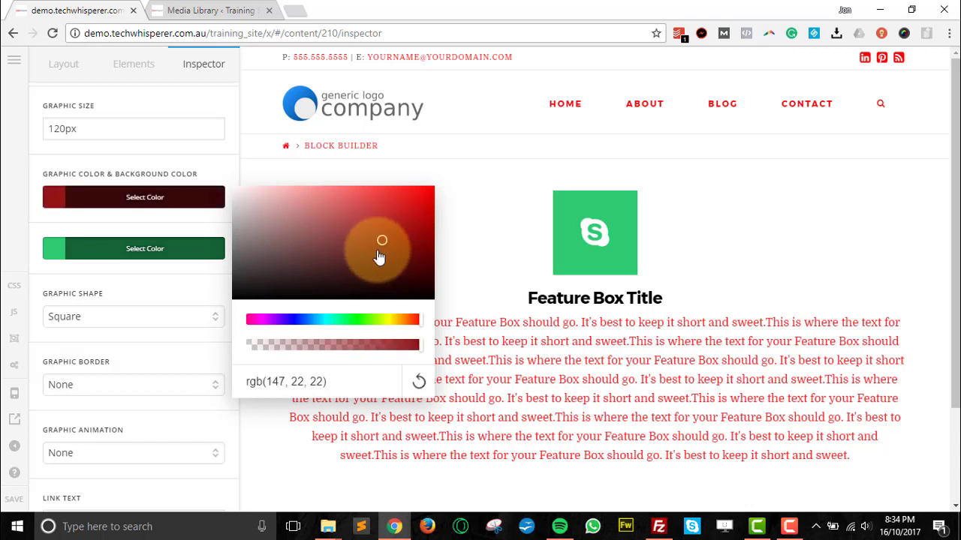
{"action": "left_click", "coordinate": [112, 199]}
Make the icon's background colour fully transparent and raise the graphic size to 200.
{"action": "left_click", "coordinate": [140, 253]}
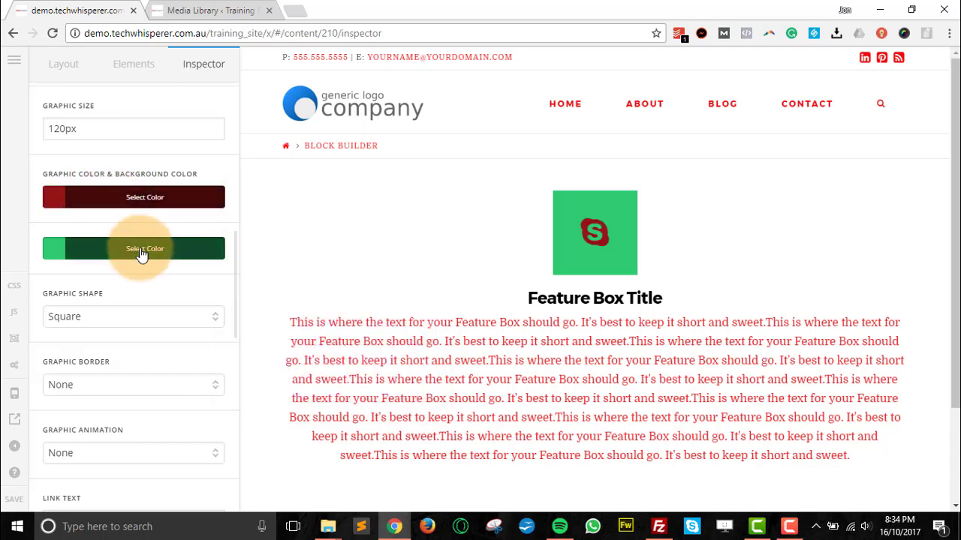
{"action": "left_click", "coordinate": [141, 254]}
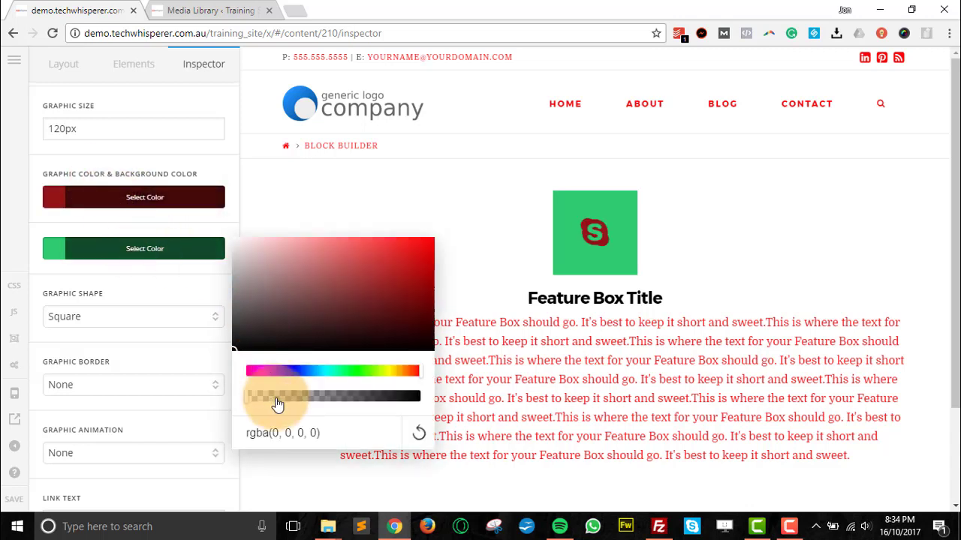
{"action": "left_click", "coordinate": [247, 406]}
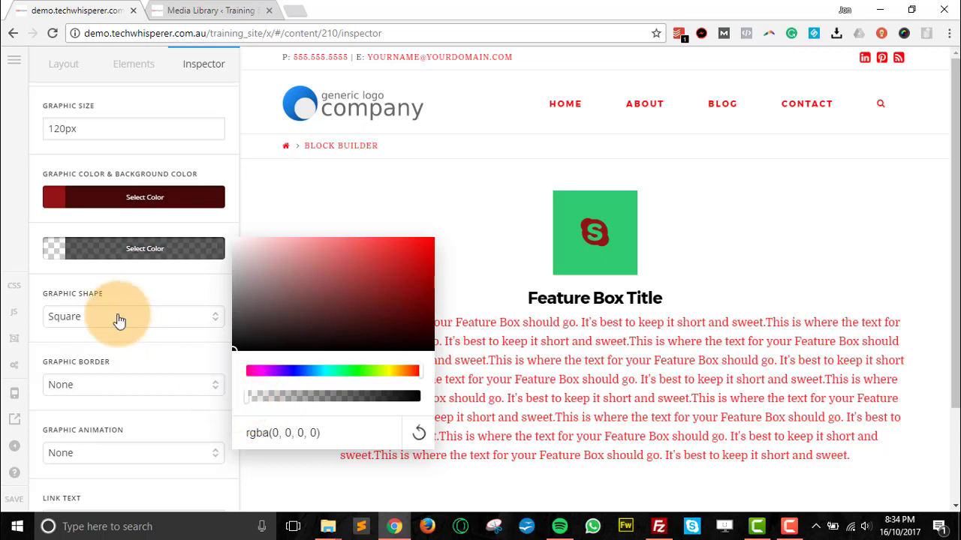
{"action": "left_click", "coordinate": [252, 406]}
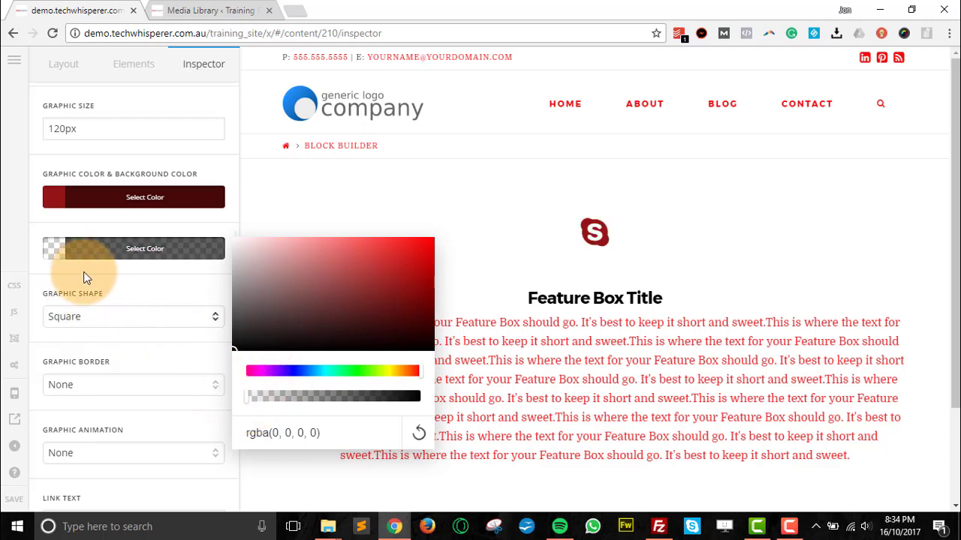
{"action": "left_click", "coordinate": [56, 258]}
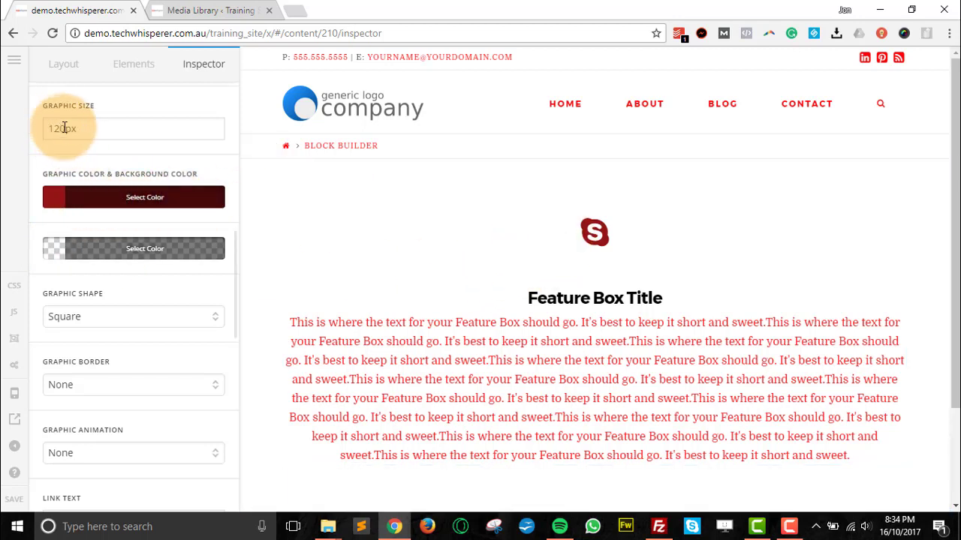
{"action": "left_click_drag", "start_coordinate": [64, 127], "coordinate": [29, 134]}
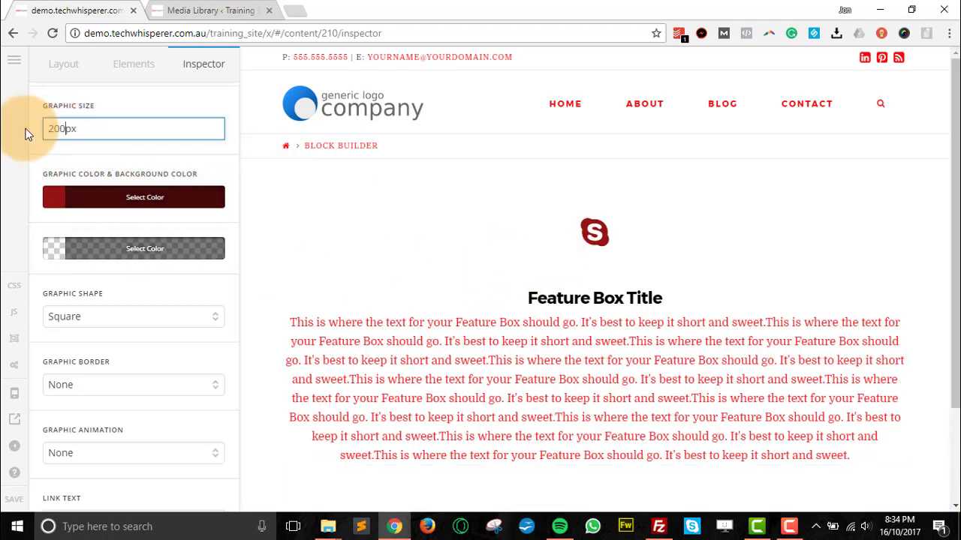
{"action": "type", "text": "200"}
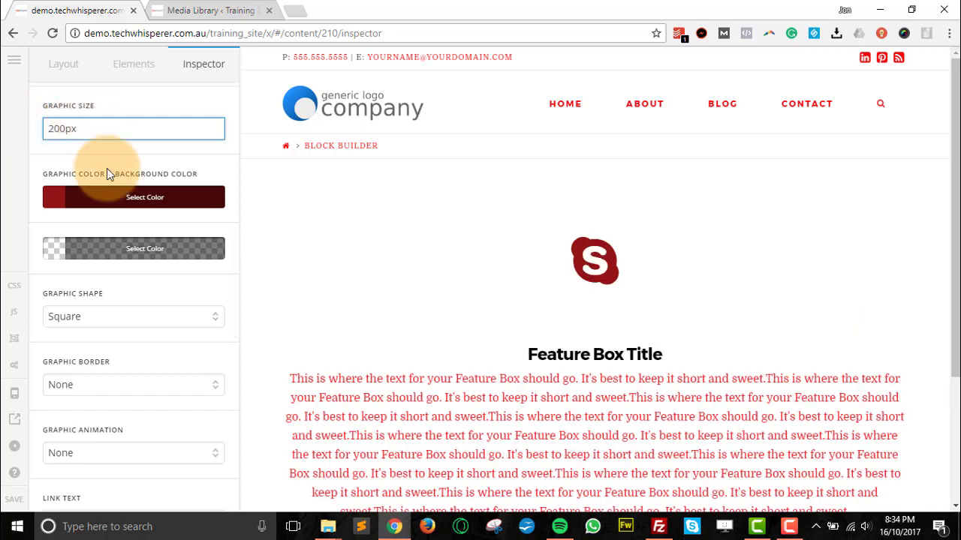
{"action": "scroll", "coordinate": [148, 283], "scroll_direction": "down", "scroll_amount": 2}
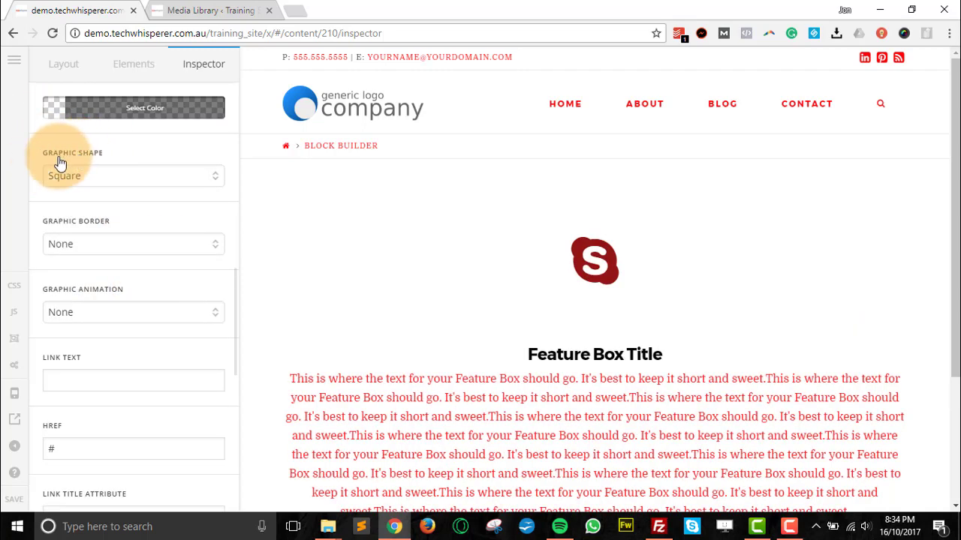
Give the icon a light pink background, shaping it Rounded then Hexagon (Icon Only).
{"action": "left_click", "coordinate": [152, 178]}
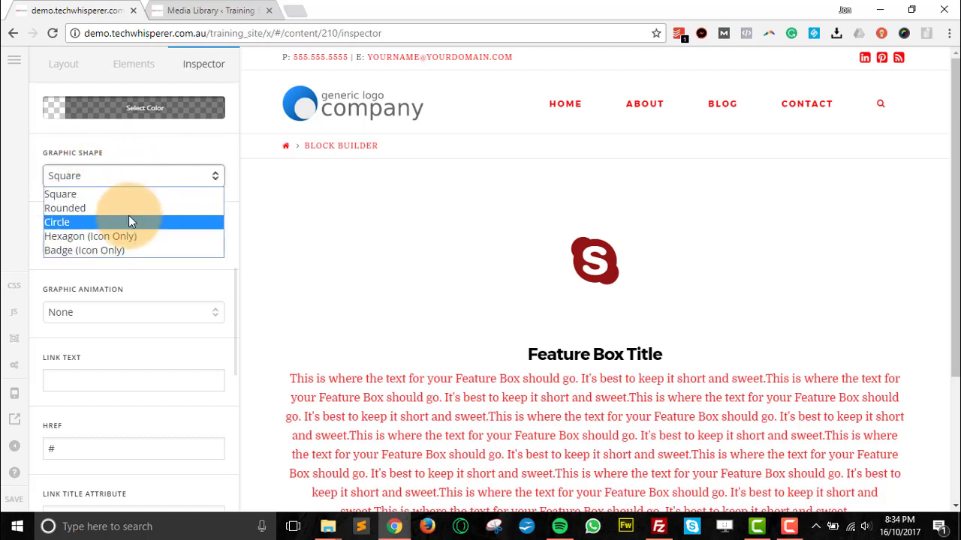
{"action": "left_click", "coordinate": [135, 210]}
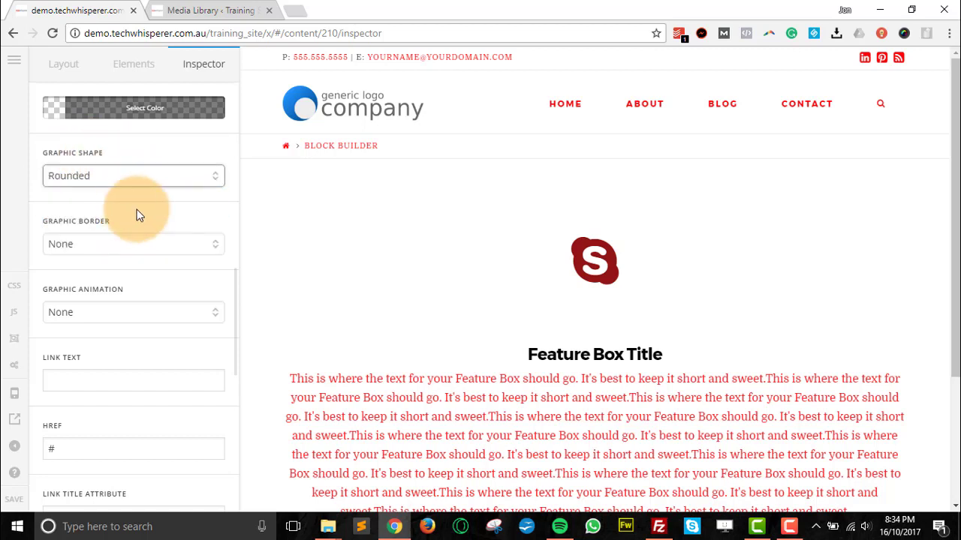
{"action": "left_click", "coordinate": [123, 108]}
{"action": "left_click", "coordinate": [253, 193]}
{"action": "mouse_move", "coordinate": [270, 195]}
{"action": "left_mouse_down"}
{"action": "mouse_move", "coordinate": [315, 205]}
{"action": "mouse_move", "coordinate": [337, 190]}
{"action": "mouse_move", "coordinate": [270, 129]}
{"action": "left_mouse_up"}
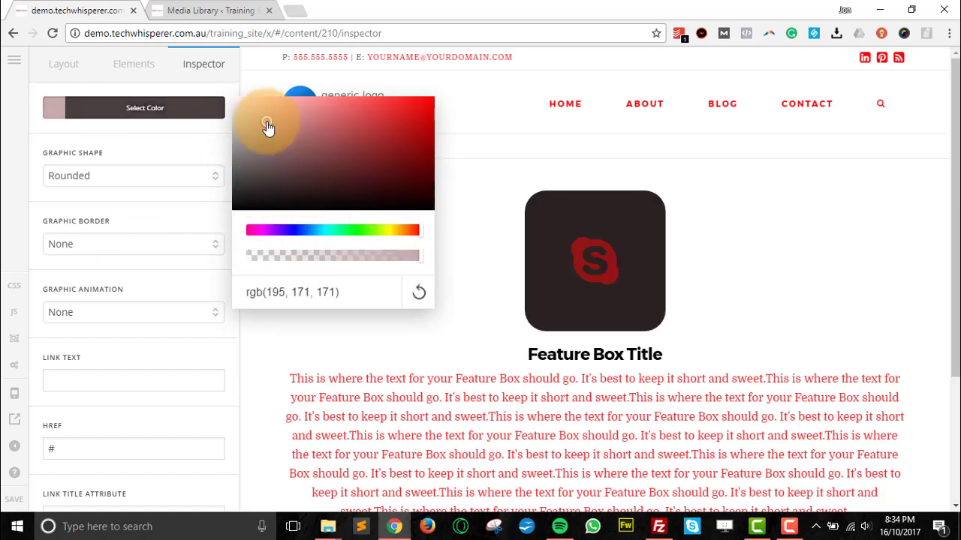
{"action": "left_click", "coordinate": [60, 111]}
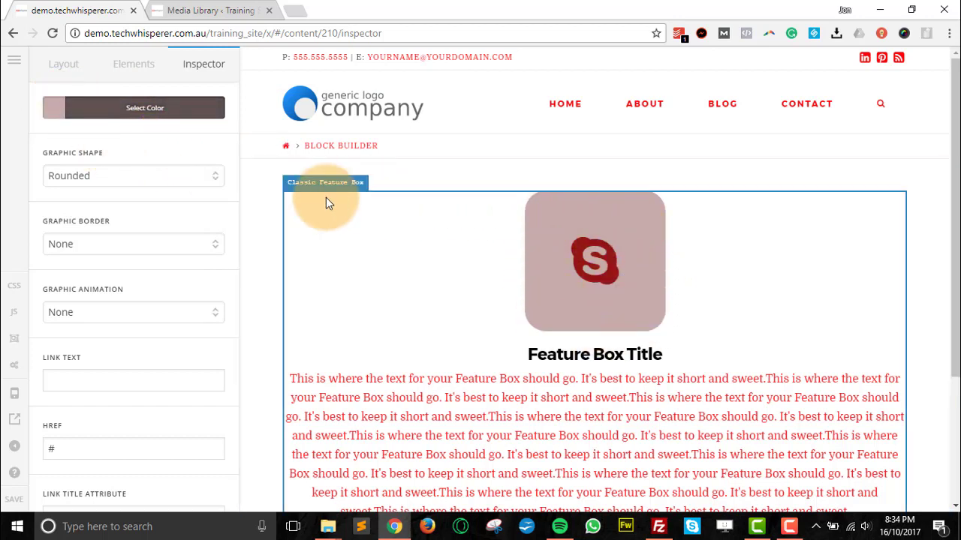
{"action": "left_click", "coordinate": [131, 180]}
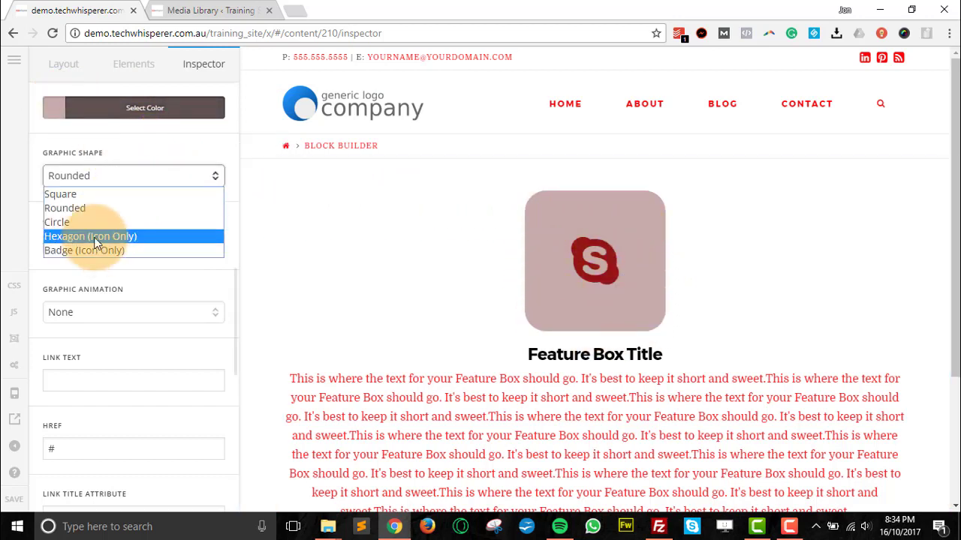
{"action": "left_click", "coordinate": [73, 238]}
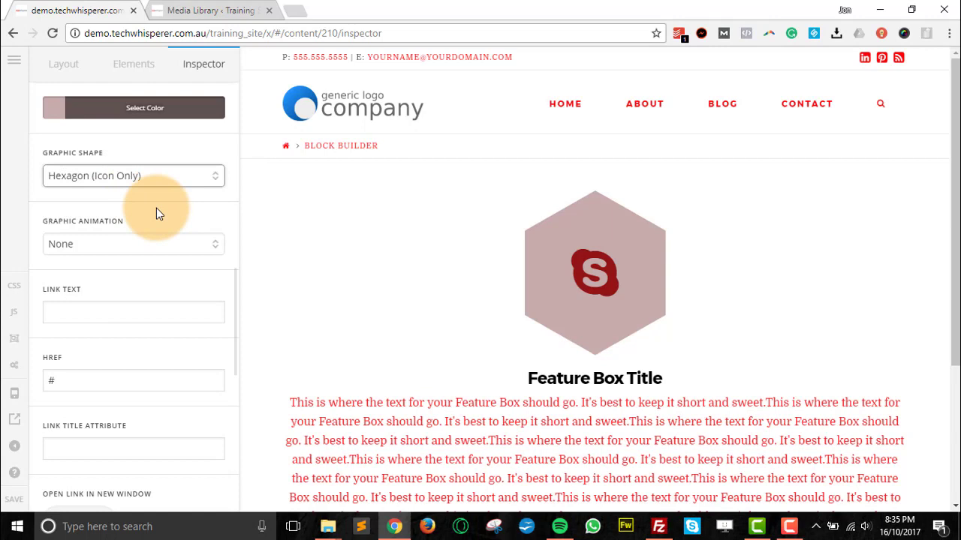
Set the graphic animation to Flip In Y after briefly trying Zoom In.
{"action": "left_click", "coordinate": [216, 246]}
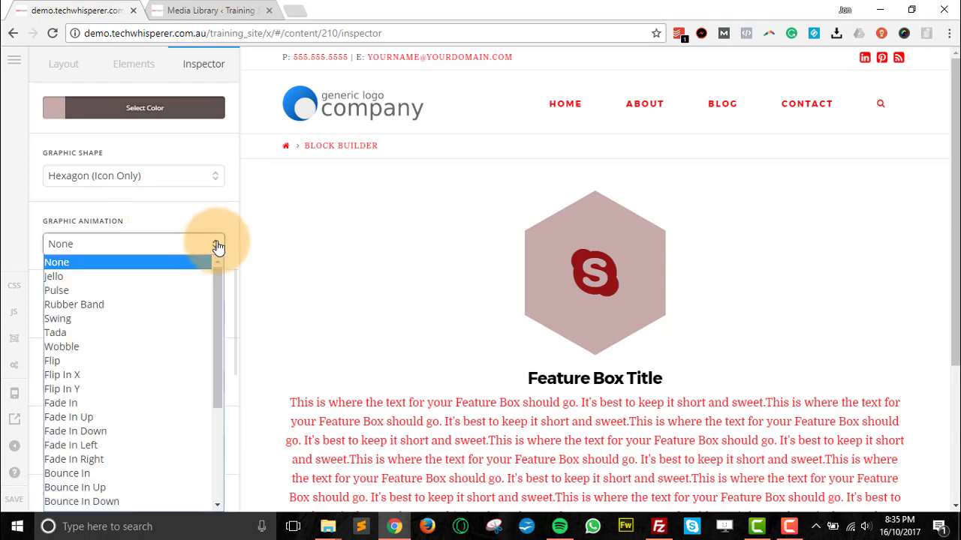
{"action": "scroll", "coordinate": [158, 315], "scroll_direction": "down", "scroll_amount": 4}
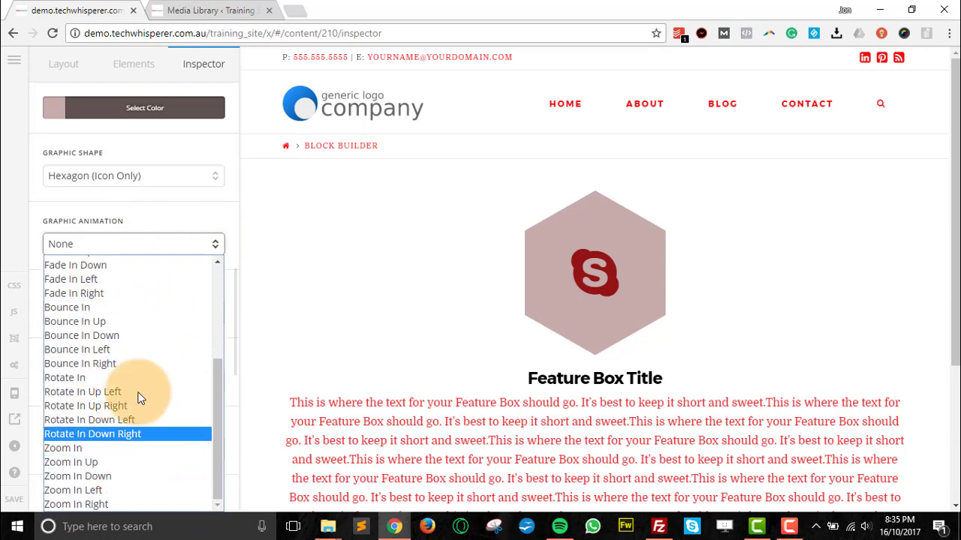
{"action": "left_click", "coordinate": [126, 449]}
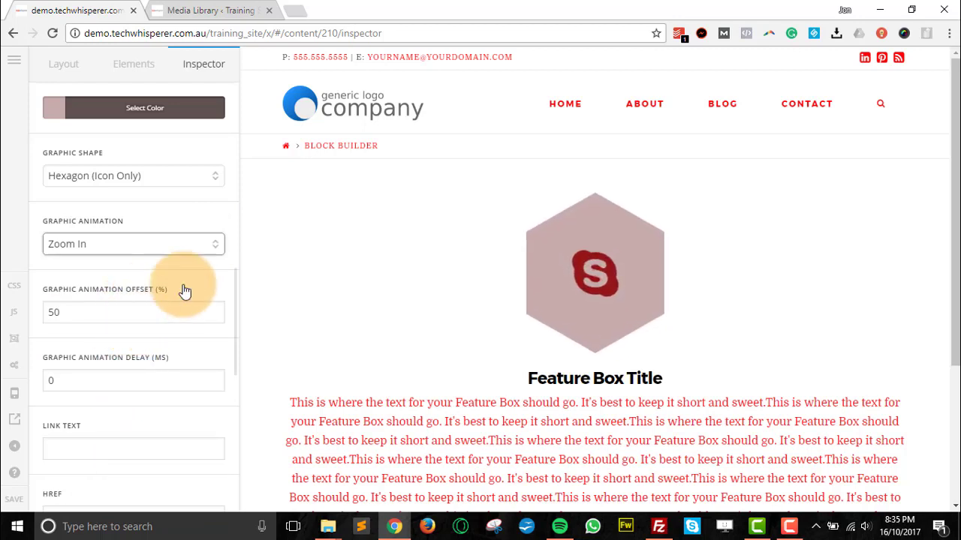
{"action": "left_click", "coordinate": [199, 246]}
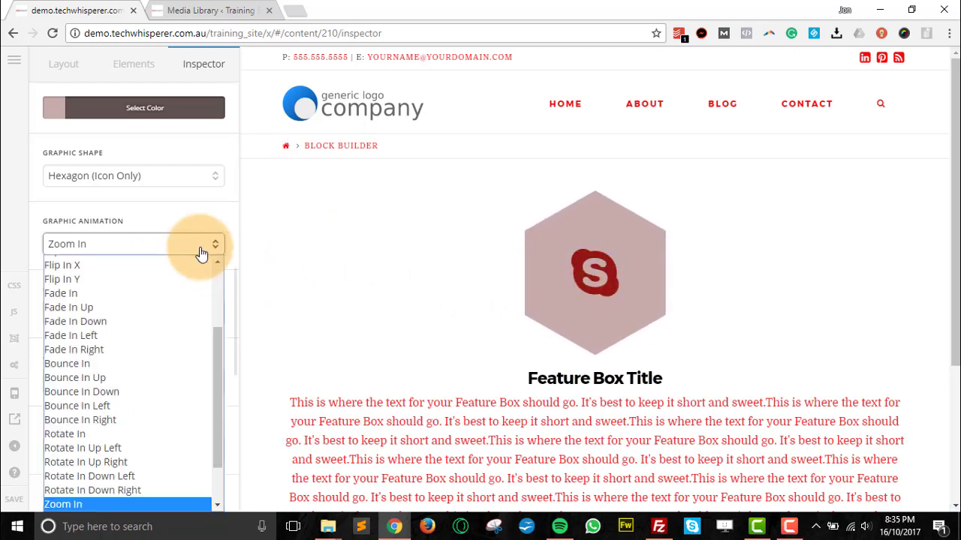
{"action": "left_click", "coordinate": [146, 279]}
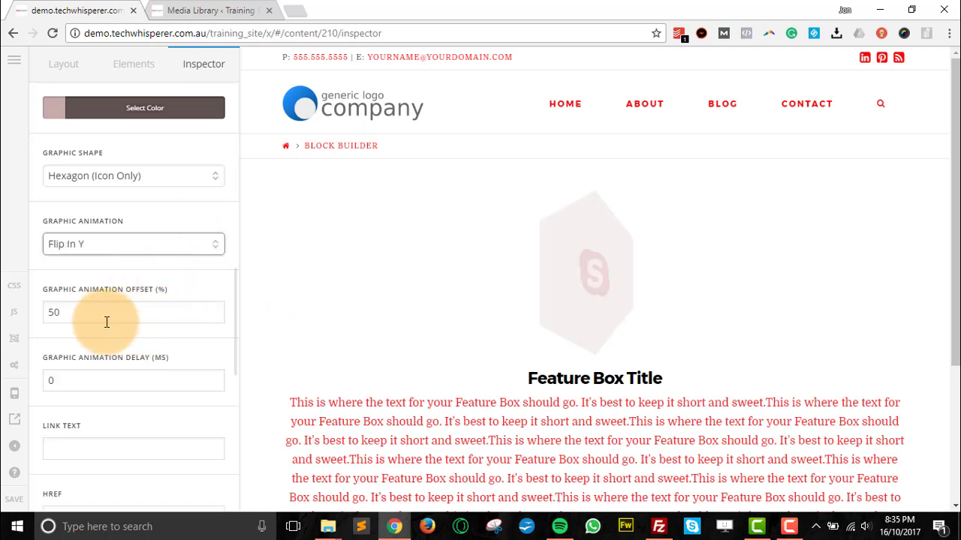
Keep the graphic animation offset at 50 and set the animation delay to 1000 ms.
{"action": "left_click", "coordinate": [76, 312]}
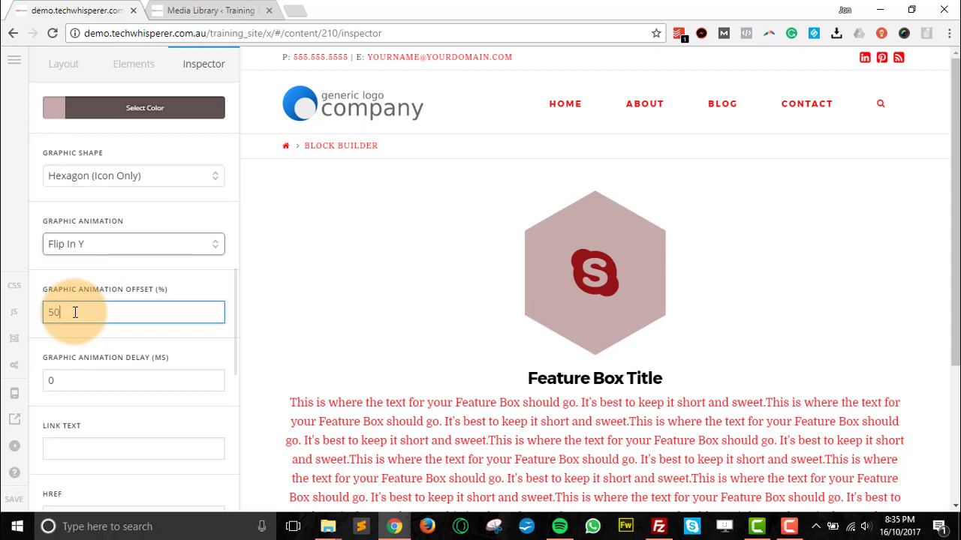
{"action": "scroll", "coordinate": [107, 294], "scroll_direction": "down", "scroll_amount": 2}
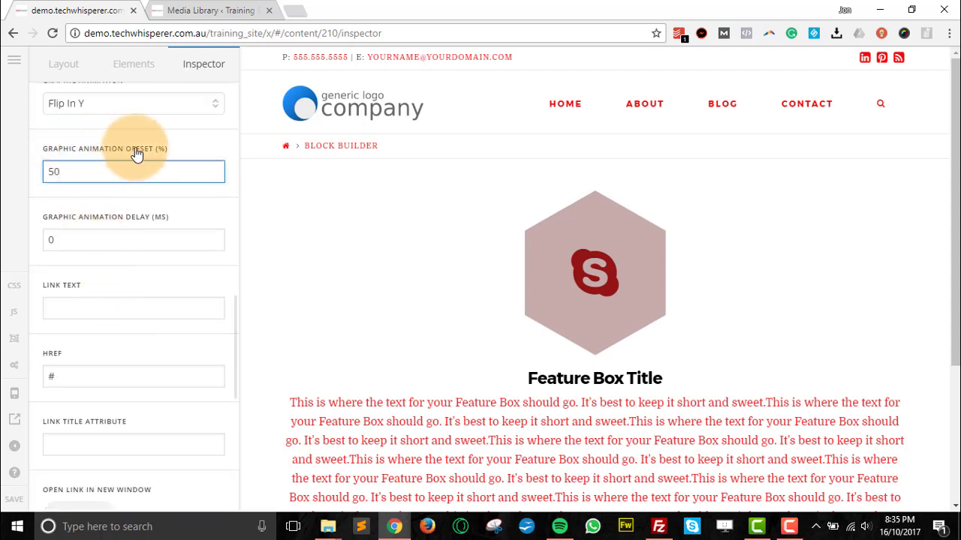
{"action": "left_click_drag", "start_coordinate": [75, 172], "coordinate": [47, 176]}
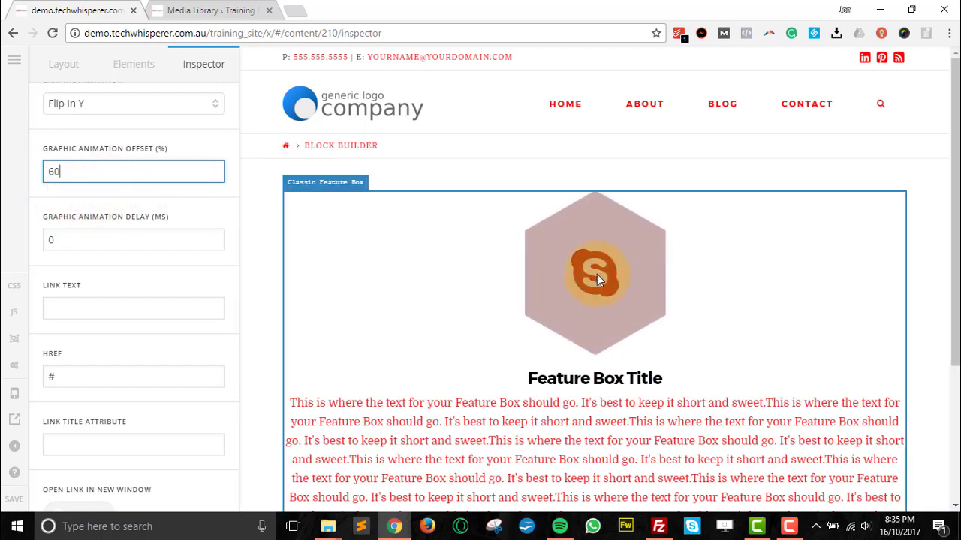
{"action": "double_click", "coordinate": [51, 173]}
{"action": "type", "text": "50"}
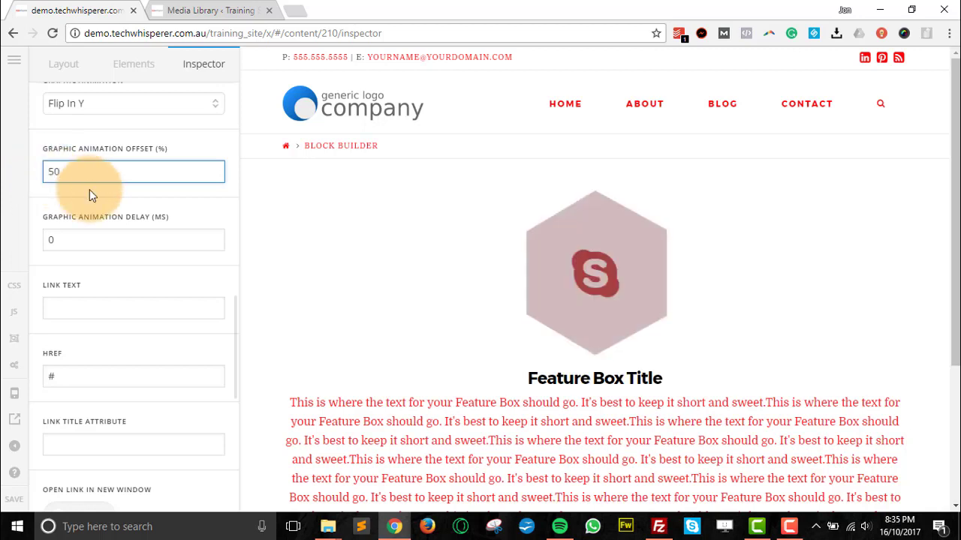
{"action": "left_click", "coordinate": [62, 238]}
{"action": "left_click_drag", "start_coordinate": [66, 239], "coordinate": [46, 238]}
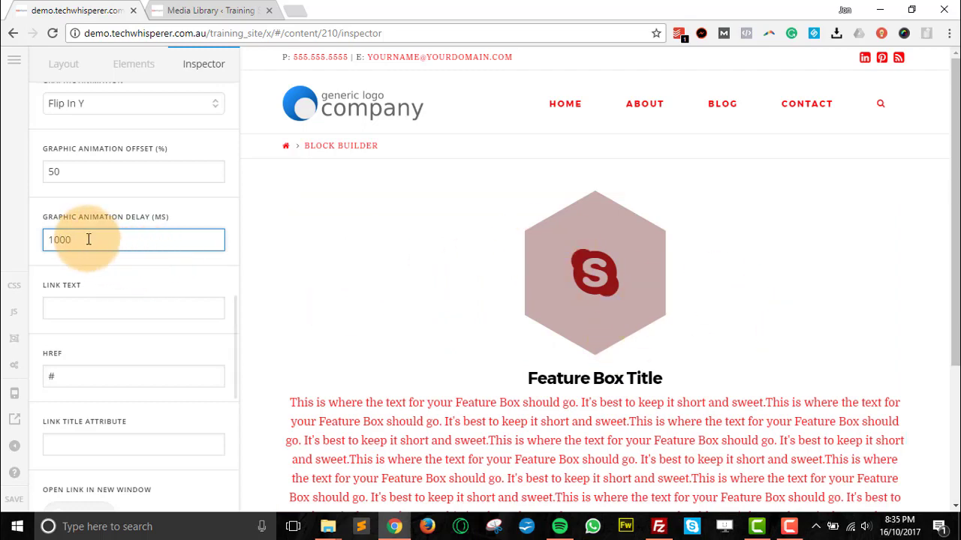
{"action": "left_click_drag", "start_coordinate": [85, 241], "coordinate": [22, 240]}
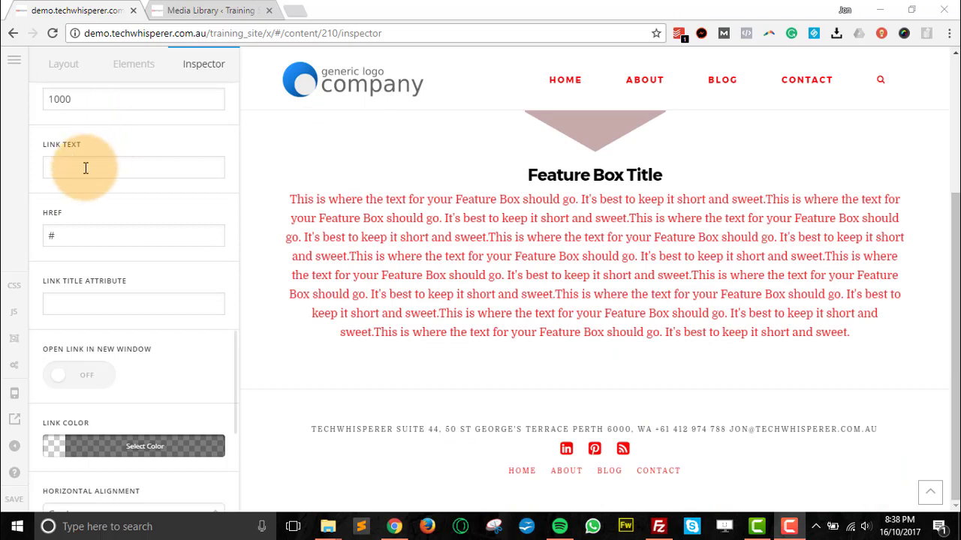
Review the link text and leave the link's HREF as #.
{"action": "left_click", "coordinate": [85, 169]}
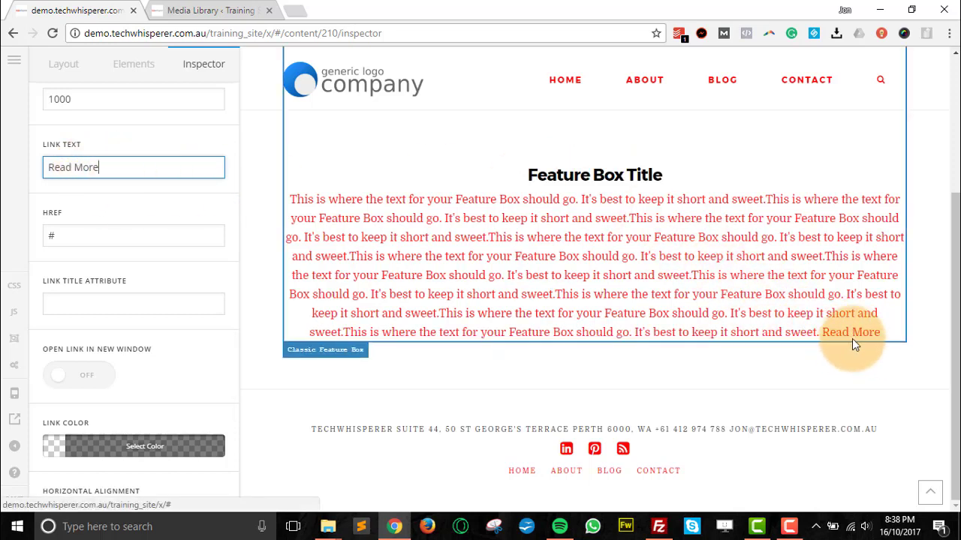
{"action": "left_click", "coordinate": [41, 235]}
{"action": "left_click_drag", "start_coordinate": [41, 237], "coordinate": [66, 234]}
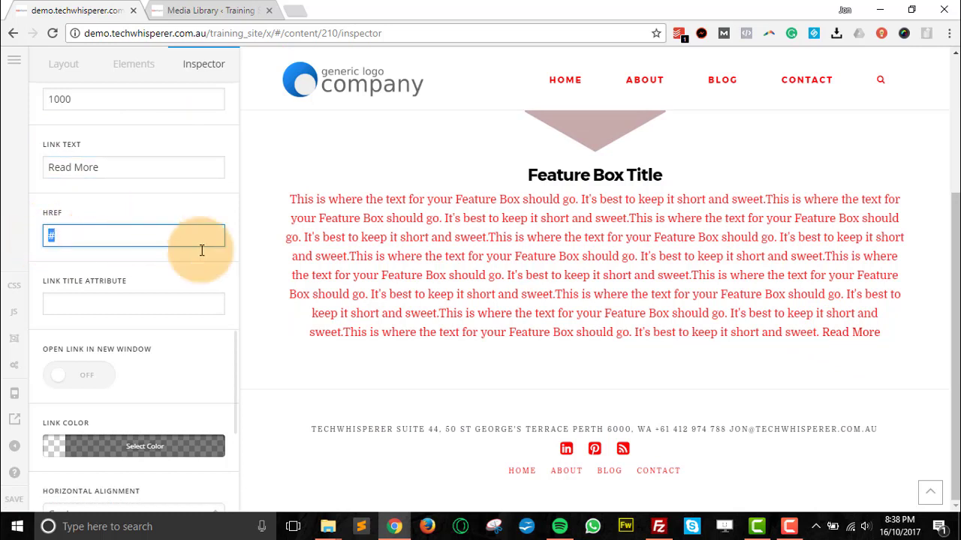
{"action": "left_click", "coordinate": [423, 275]}
{"action": "left_click", "coordinate": [102, 258]}
Copy 'Read More' from the link text into the Link Title Attribute.
{"action": "scroll", "coordinate": [146, 237], "scroll_direction": "down", "scroll_amount": 2}
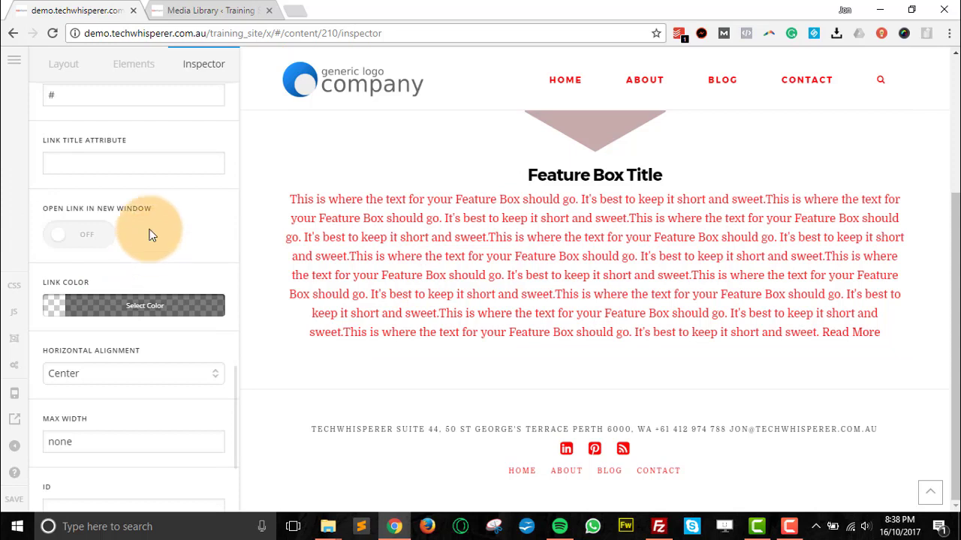
{"action": "left_click", "coordinate": [76, 163]}
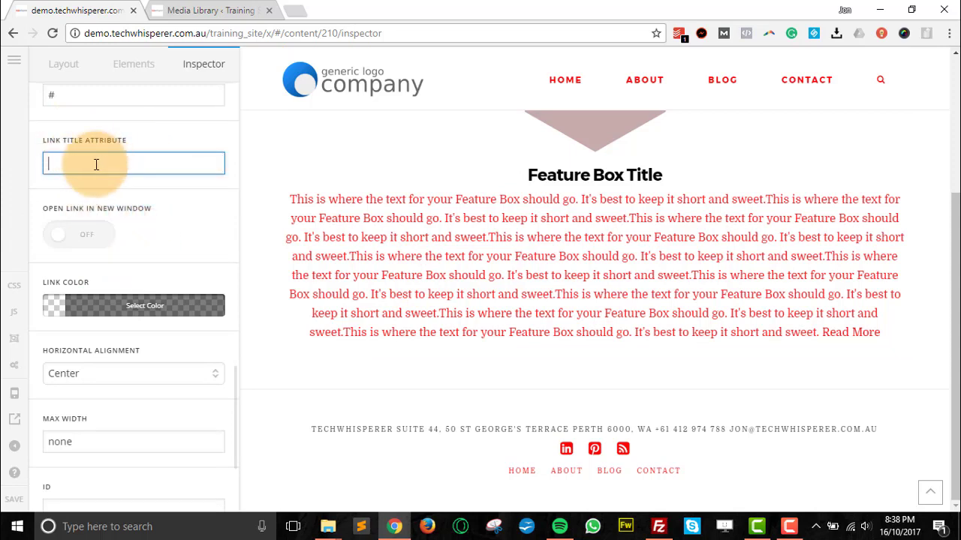
{"action": "scroll", "coordinate": [139, 161], "scroll_direction": "up", "scroll_amount": 2}
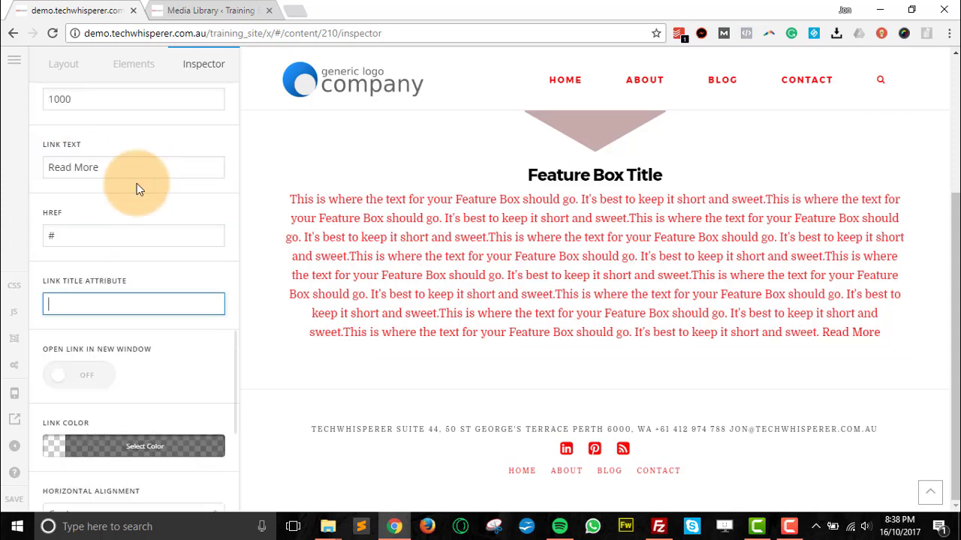
{"action": "left_click_drag", "start_coordinate": [105, 167], "coordinate": [43, 173]}
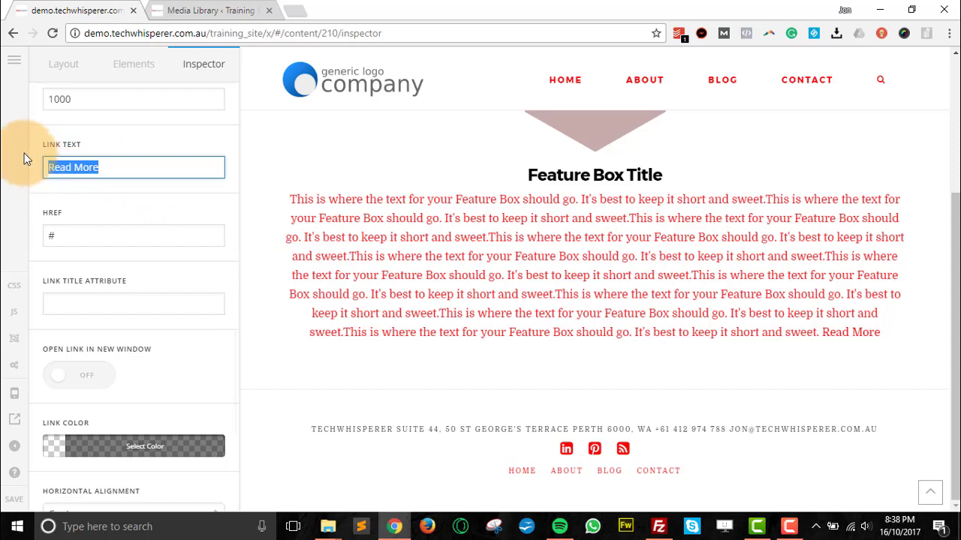
{"action": "left_click", "coordinate": [69, 303]}
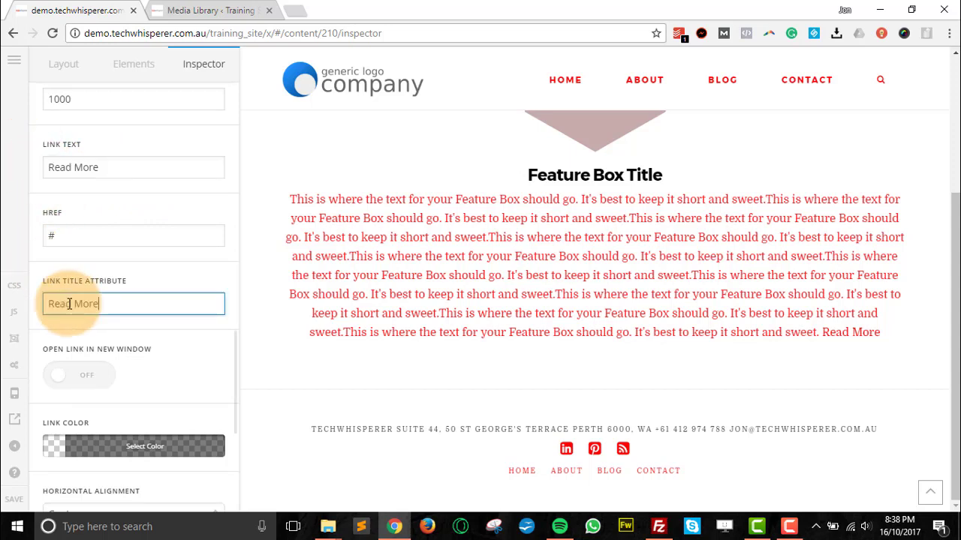
{"action": "scroll", "coordinate": [135, 225], "scroll_direction": "down", "scroll_amount": 2}
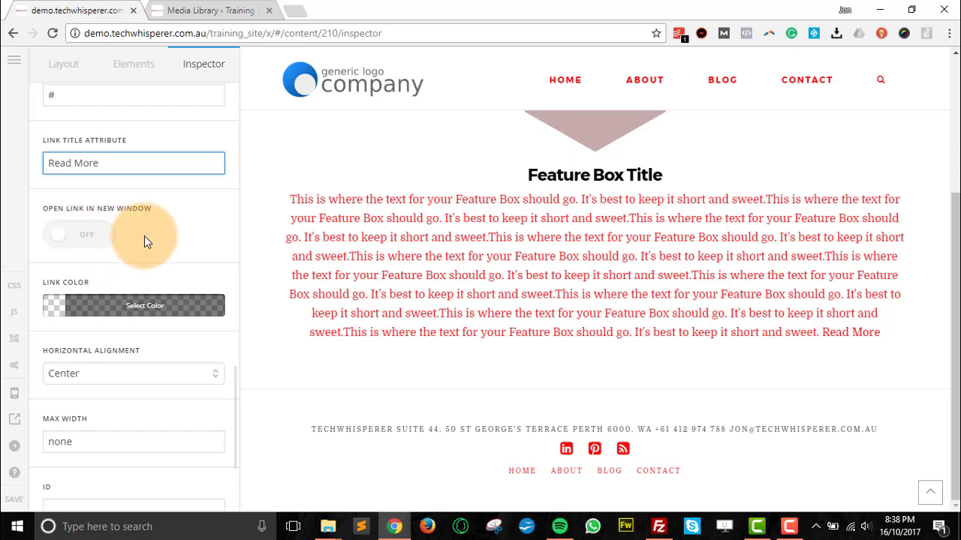
Set the Read More link colour to pure black rgb(0,0,0).
{"action": "left_click", "coordinate": [112, 310]}
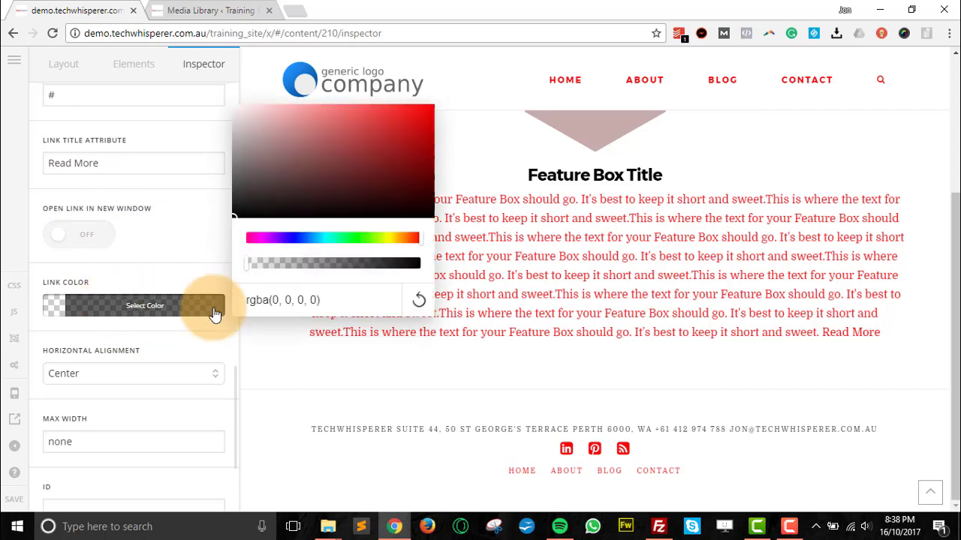
{"action": "left_click", "coordinate": [320, 193]}
{"action": "left_click_drag", "start_coordinate": [354, 219], "coordinate": [388, 229]}
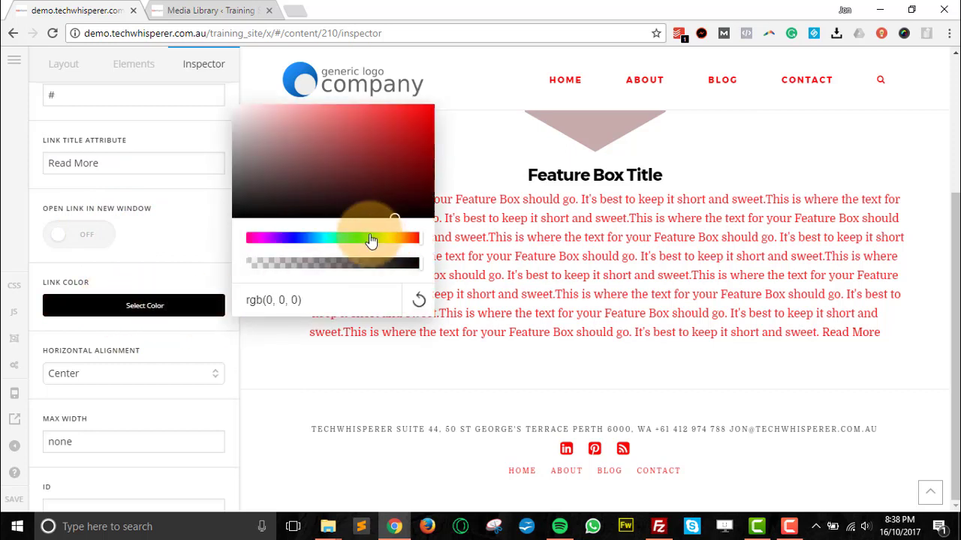
{"action": "left_click", "coordinate": [133, 314]}
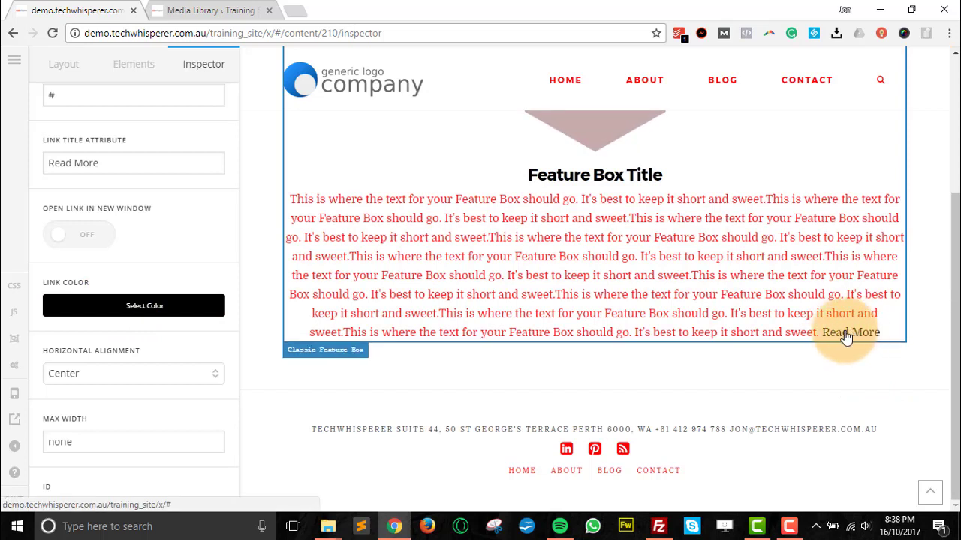
{"action": "scroll", "coordinate": [180, 254], "scroll_direction": "down", "scroll_amount": 2}
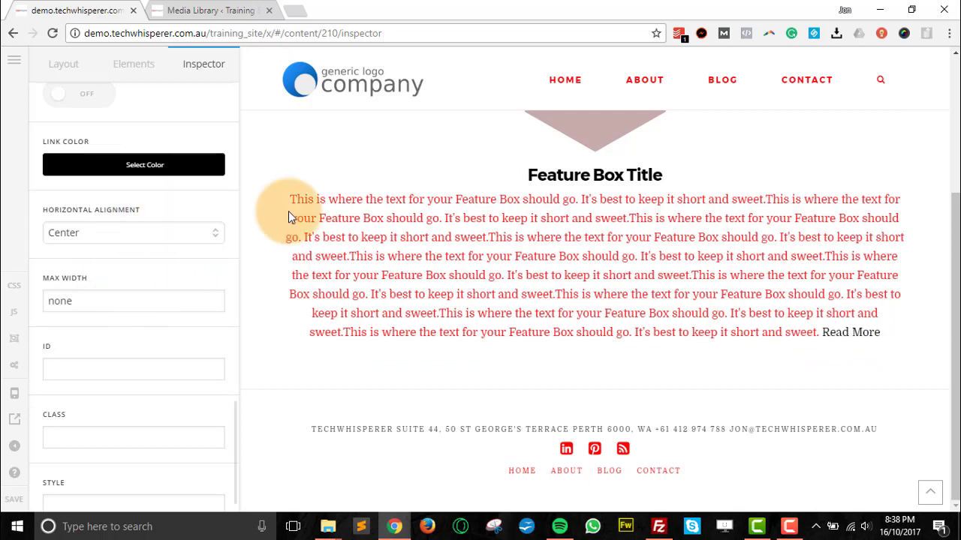
Set horizontal alignment to Left and vertical alignment to Middle, and change graphic spacing from 20px to 40px.
{"action": "scroll", "coordinate": [337, 202], "scroll_direction": "up", "scroll_amount": 1}
{"action": "scroll", "coordinate": [341, 210], "scroll_direction": "up", "scroll_amount": 1}
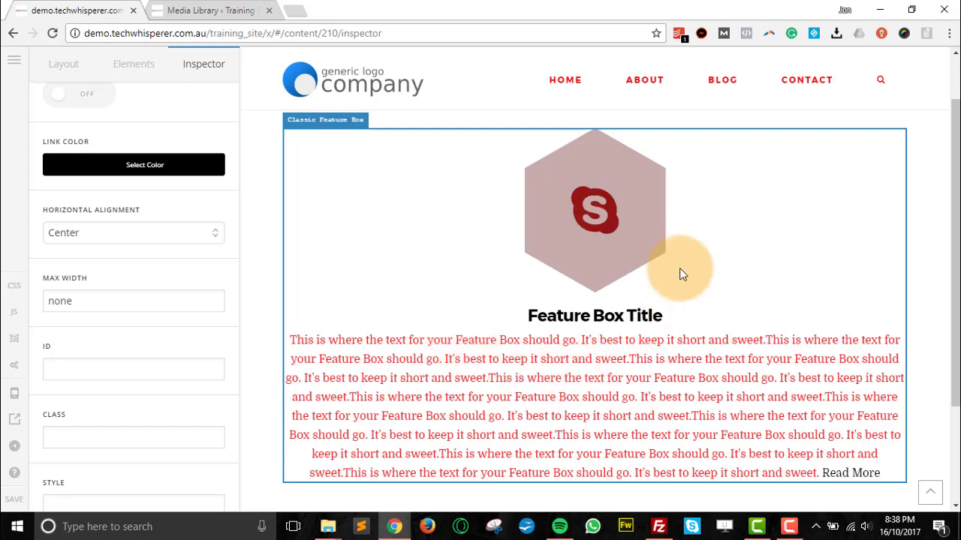
{"action": "left_click", "coordinate": [216, 239]}
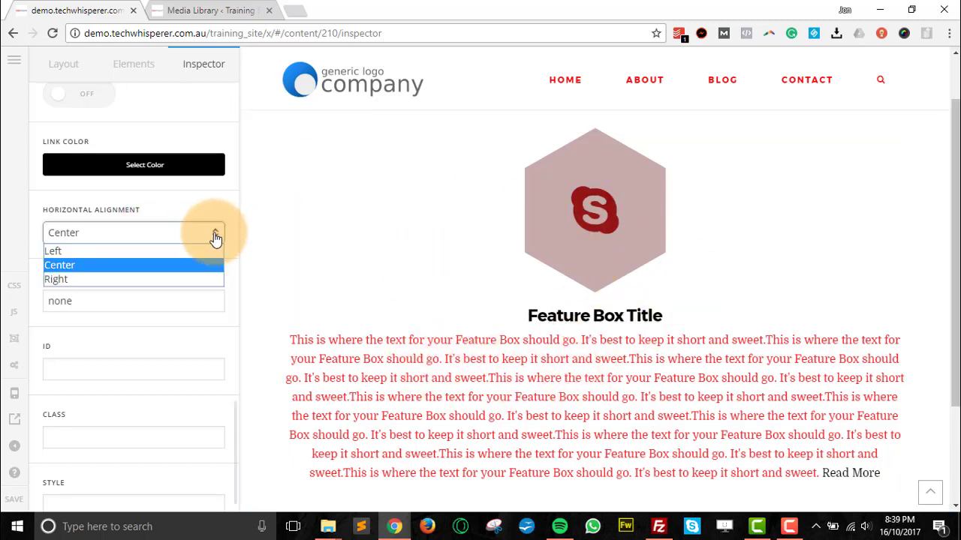
{"action": "left_click", "coordinate": [123, 252]}
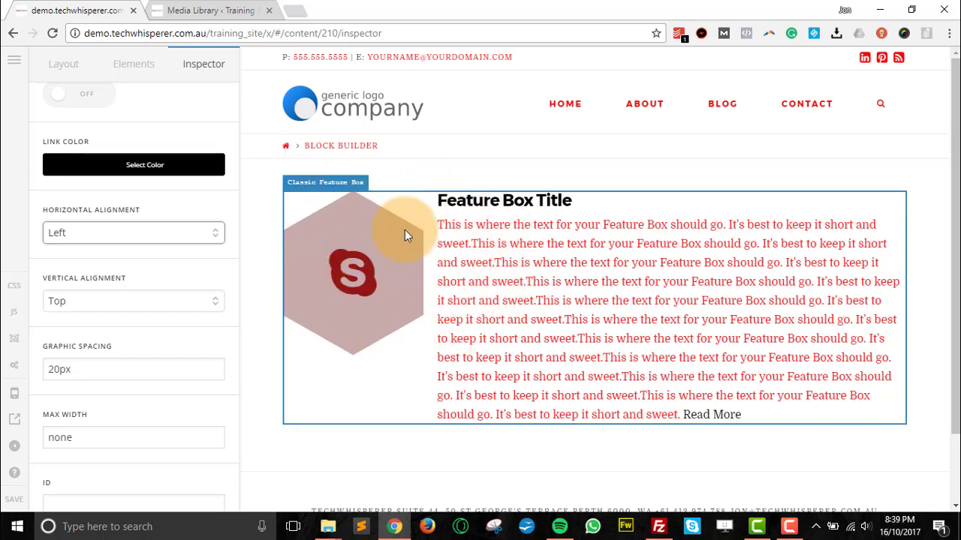
{"action": "left_click", "coordinate": [213, 303]}
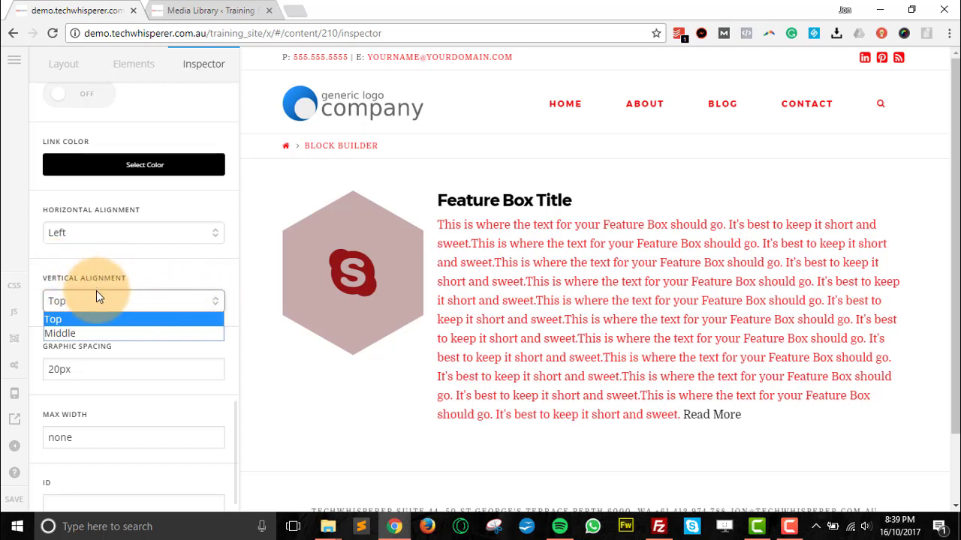
{"action": "left_click", "coordinate": [90, 334]}
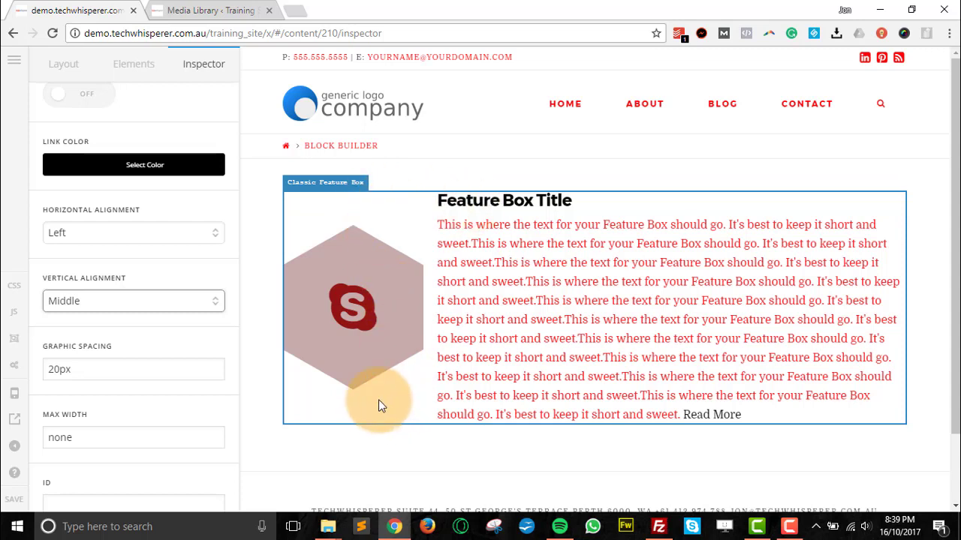
{"action": "left_click_drag", "start_coordinate": [59, 368], "coordinate": [29, 365]}
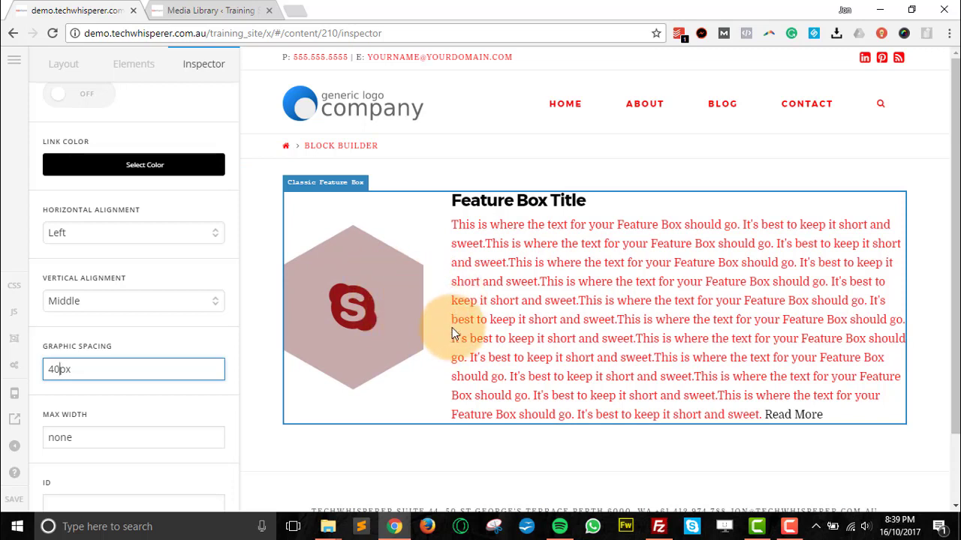
{"action": "scroll", "coordinate": [185, 328], "scroll_direction": "down", "scroll_amount": 2}
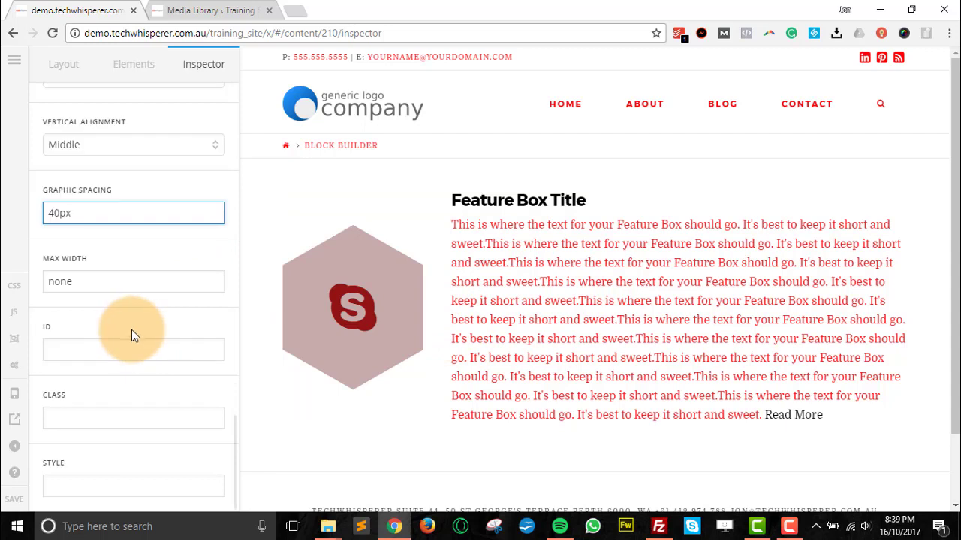
{"action": "left_click", "coordinate": [79, 281]}
{"action": "left_click_drag", "start_coordinate": [103, 278], "coordinate": [35, 278]}
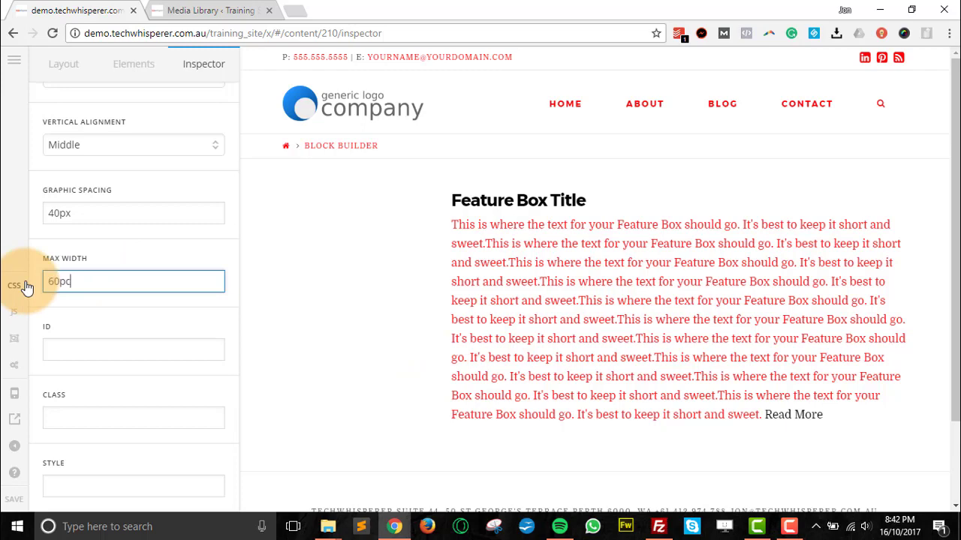
{"action": "key", "text": "BackSpace"}
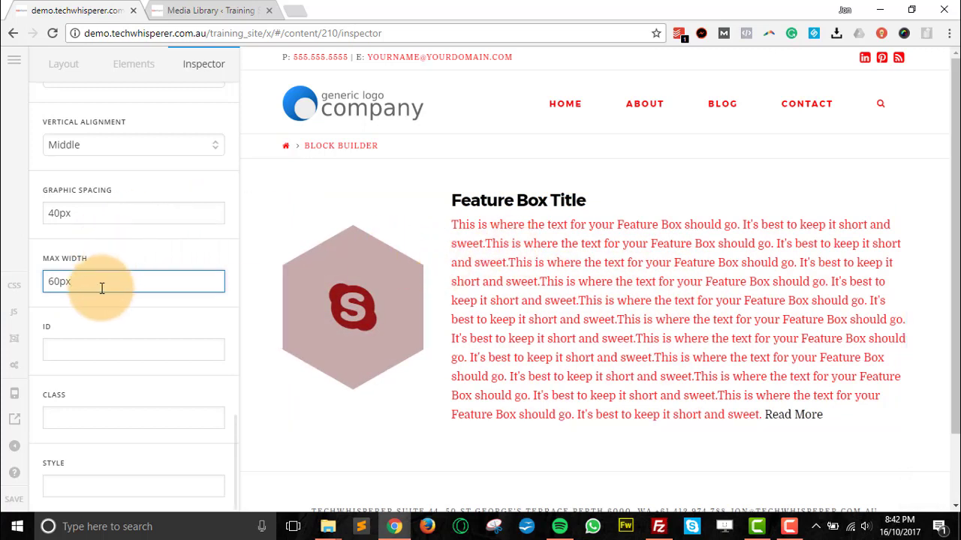
{"action": "left_click_drag", "start_coordinate": [92, 279], "coordinate": [40, 280]}
{"action": "type", "text": "none"}
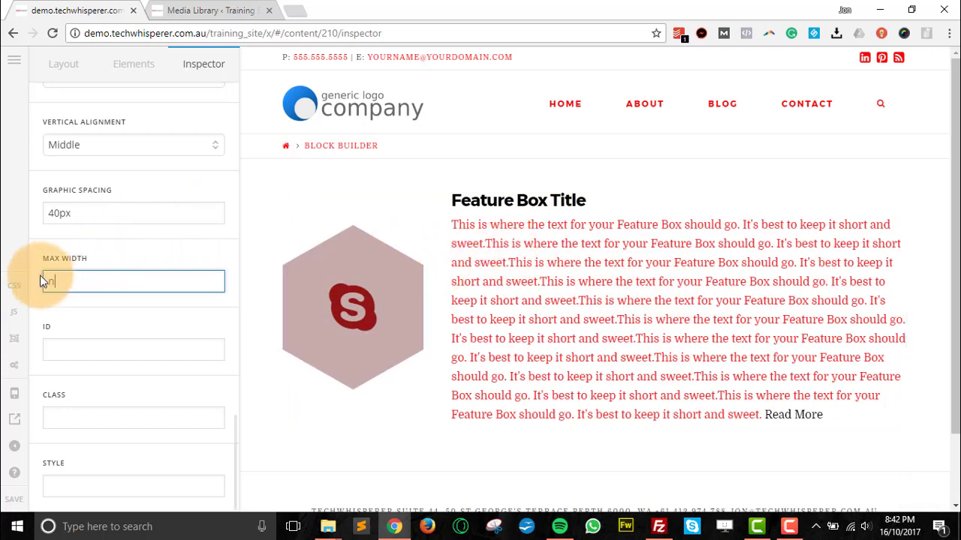
{"action": "left_click", "coordinate": [86, 315]}
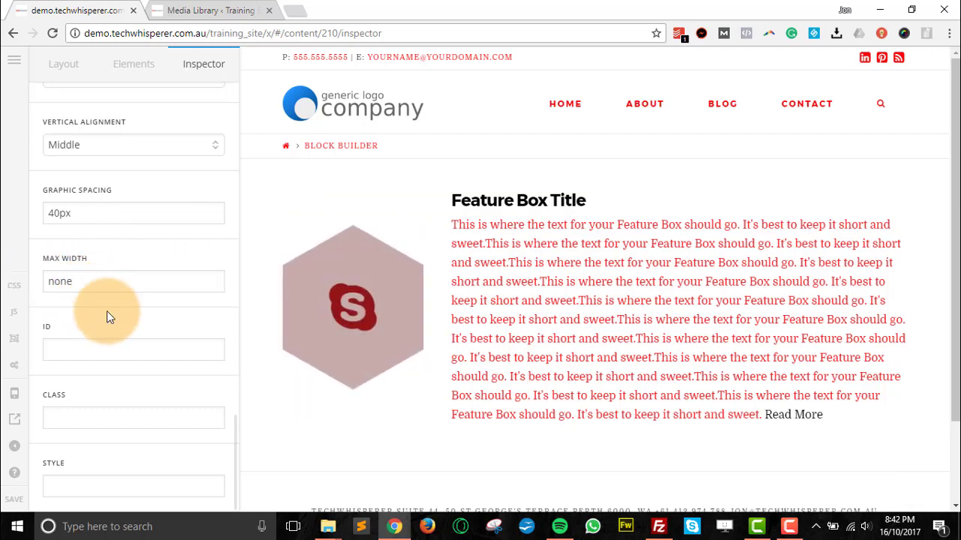
{"action": "left_click", "coordinate": [95, 484]}
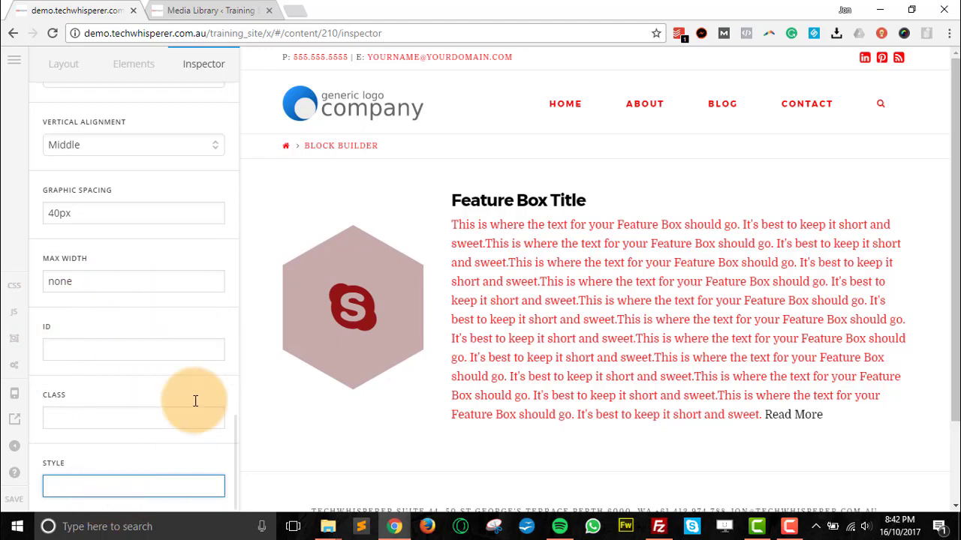